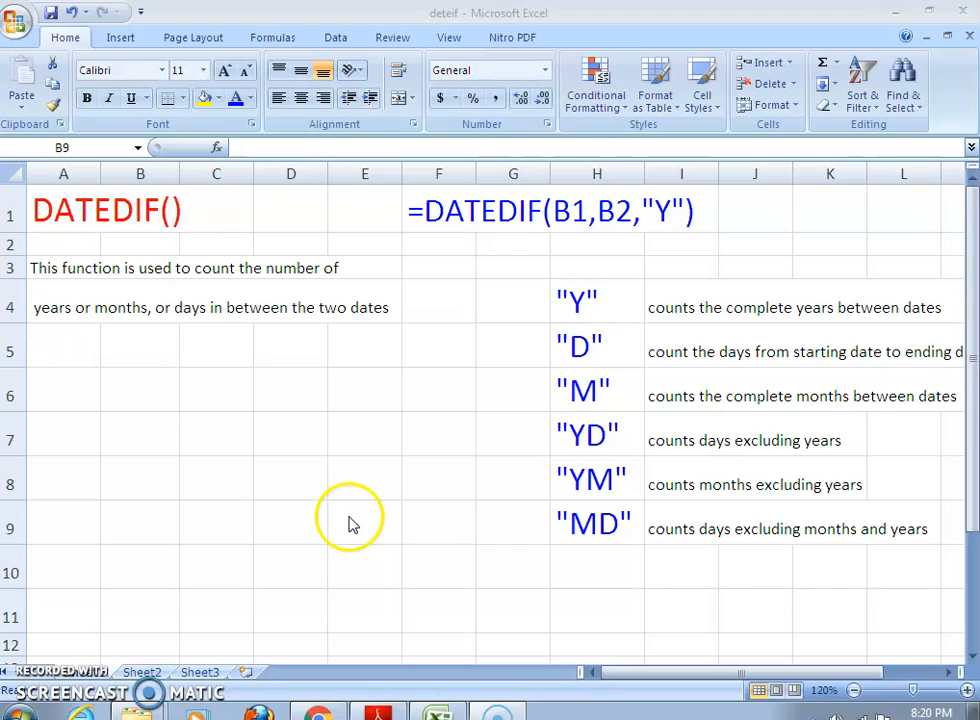
- On Sheet2, enter =DATEDIF(B3,B4,"y") in cell D3 to count the complete years between the two dates
{"action": "left_click", "coordinate": [142, 672]}
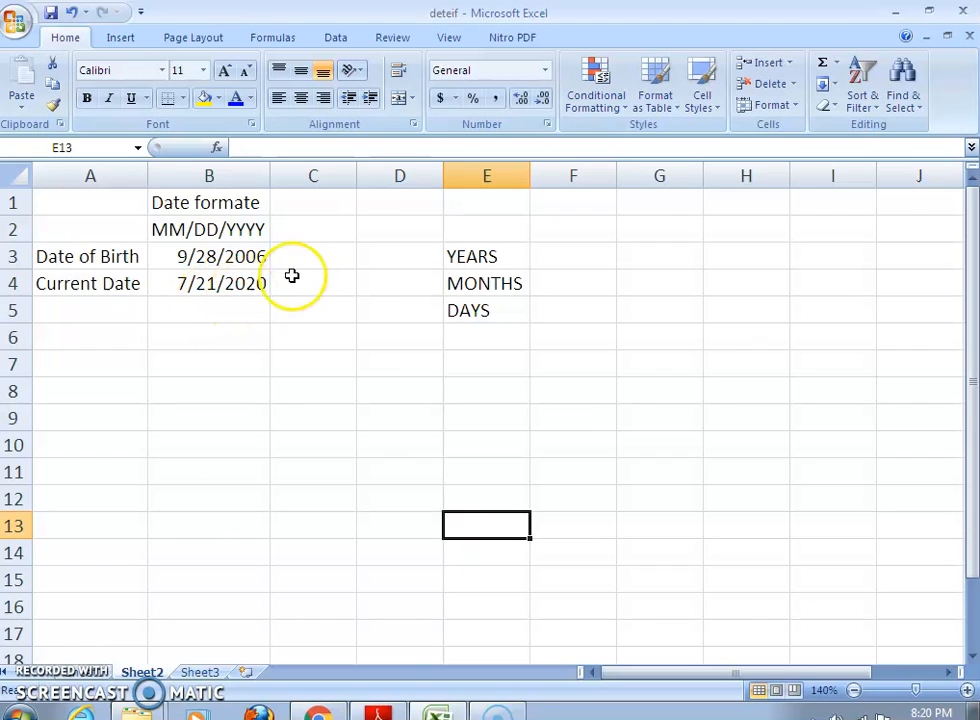
{"action": "left_click", "coordinate": [415, 259]}
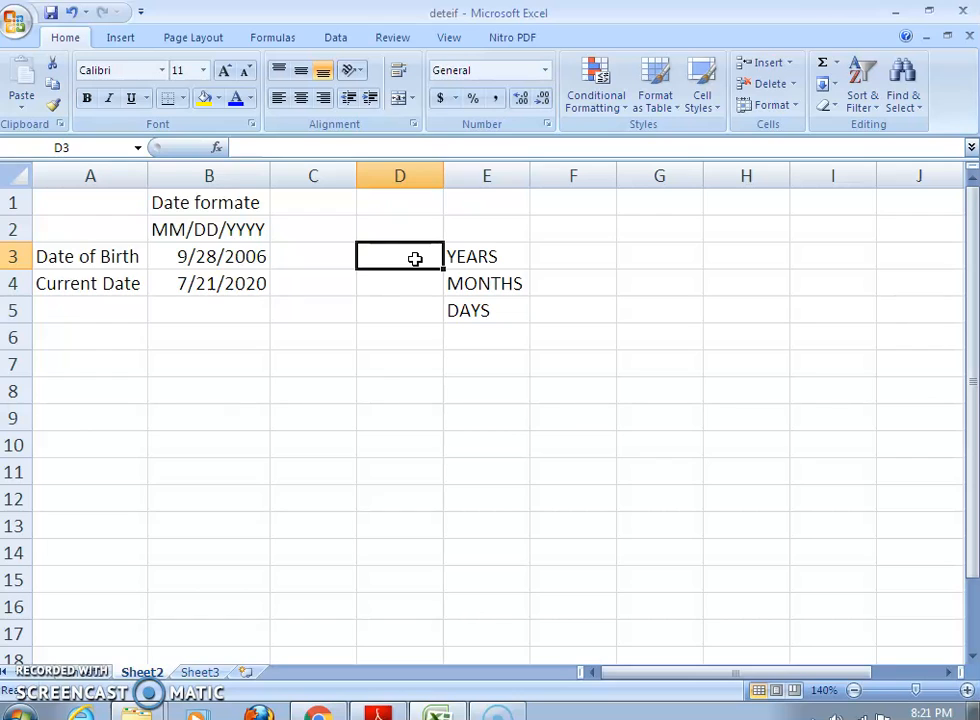
{"action": "type", "text": "="}
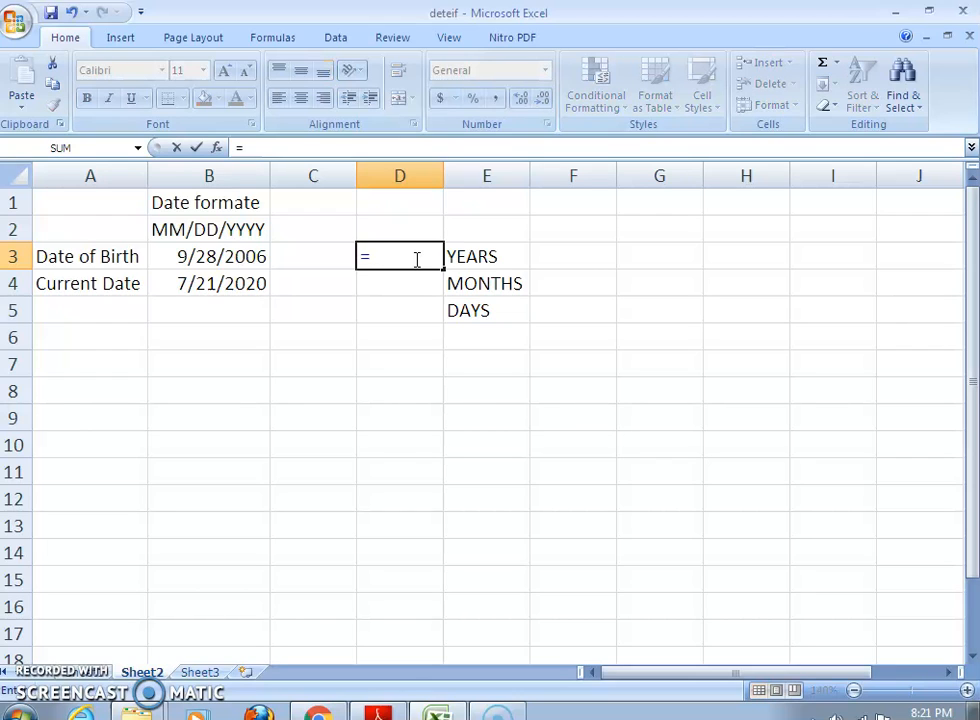
{"action": "type", "text": "DATED"}
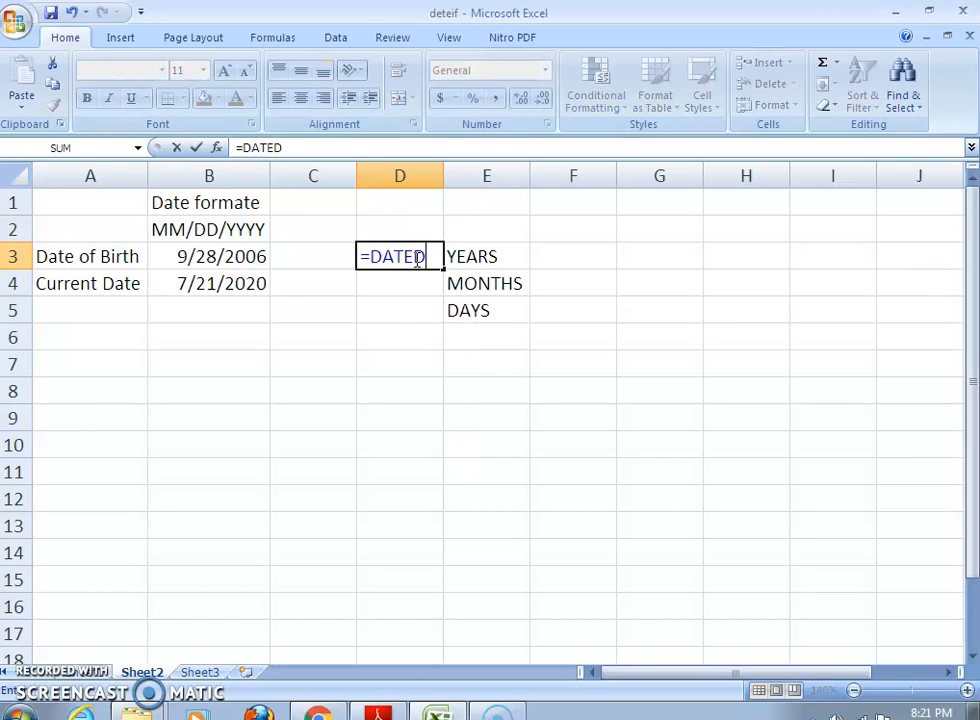
{"action": "type", "text": "IF("}
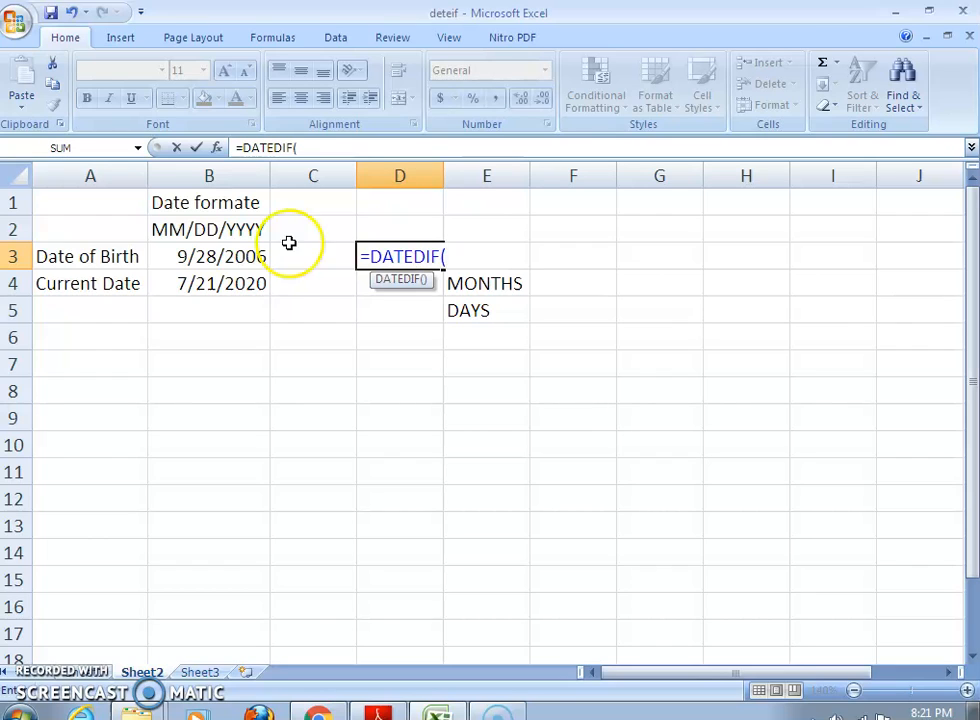
{"action": "left_click", "coordinate": [199, 257]}
{"action": "type", "text": ","}
{"action": "left_click", "coordinate": [216, 284]}
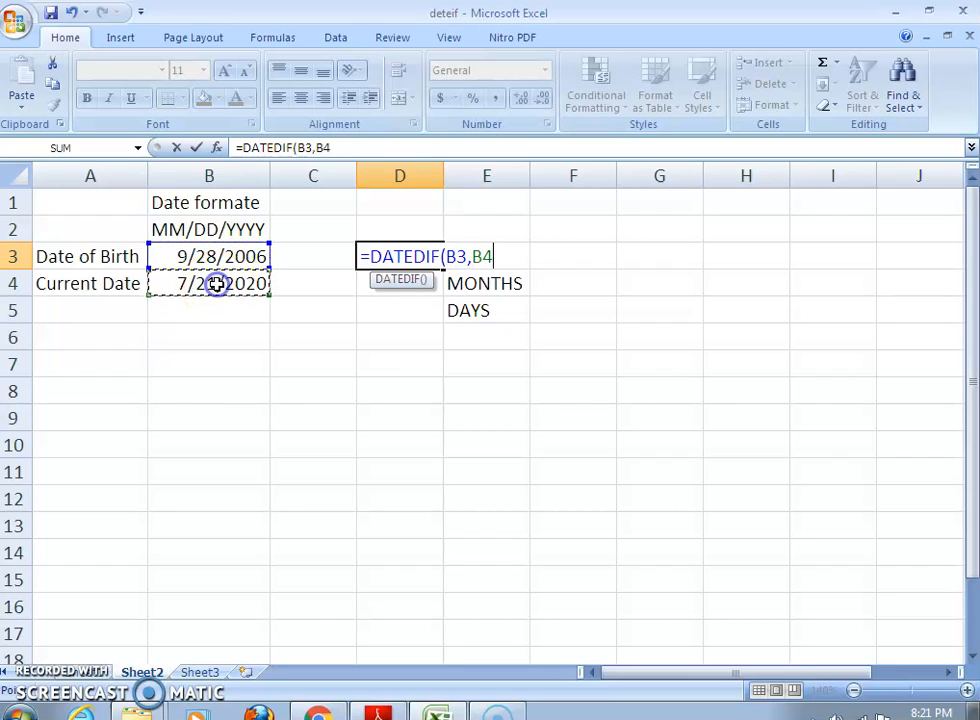
{"action": "type", "text": ","}
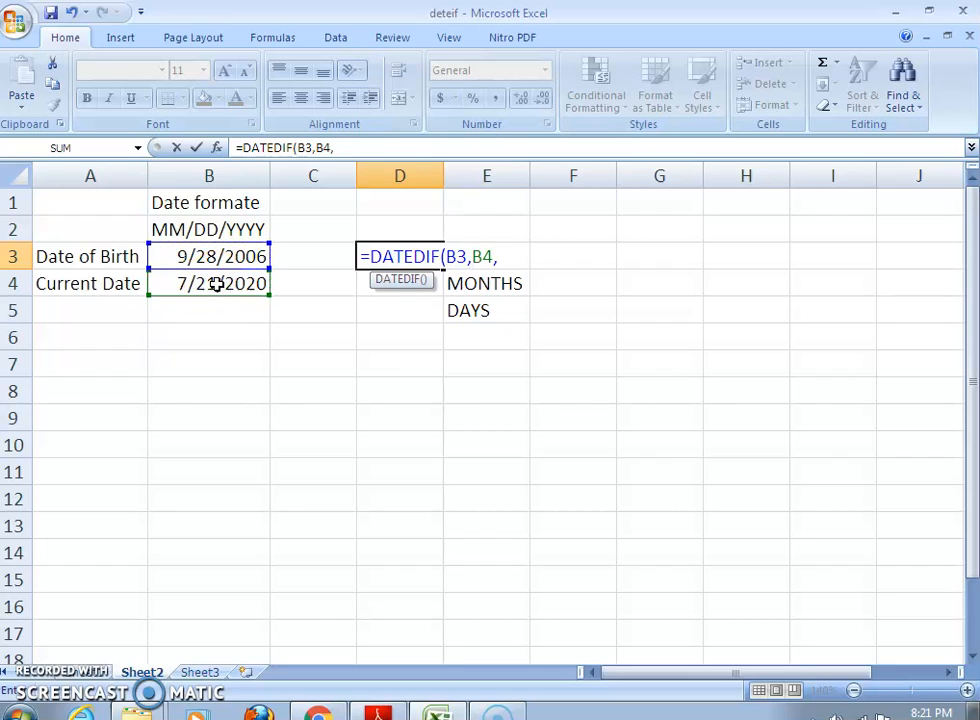
{"action": "type", "text": "\"y\")"}
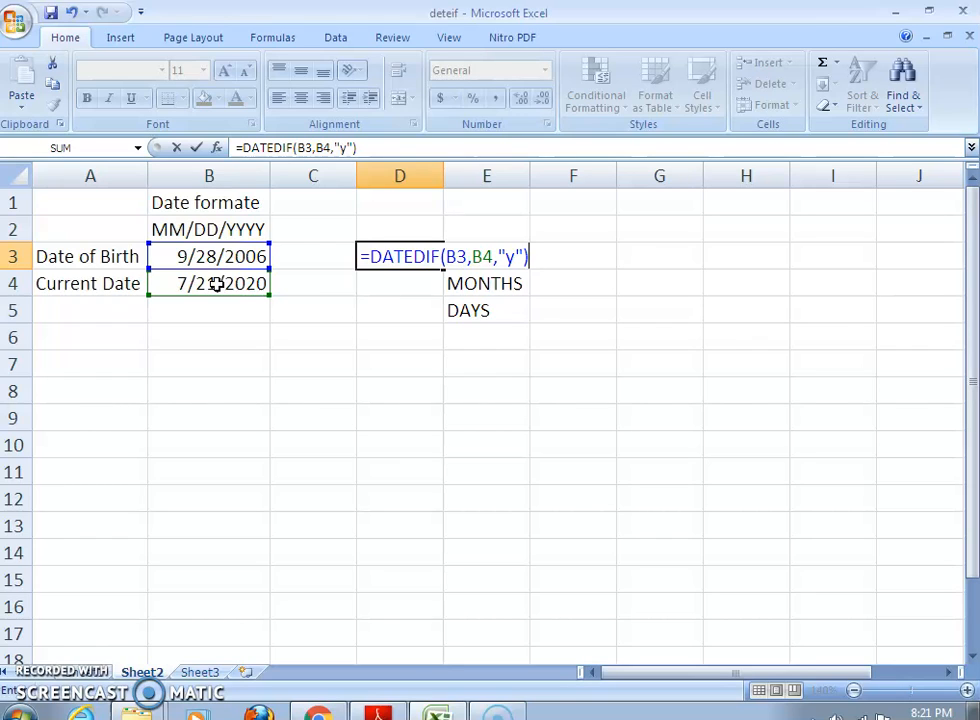
{"action": "key", "text": "Return"}
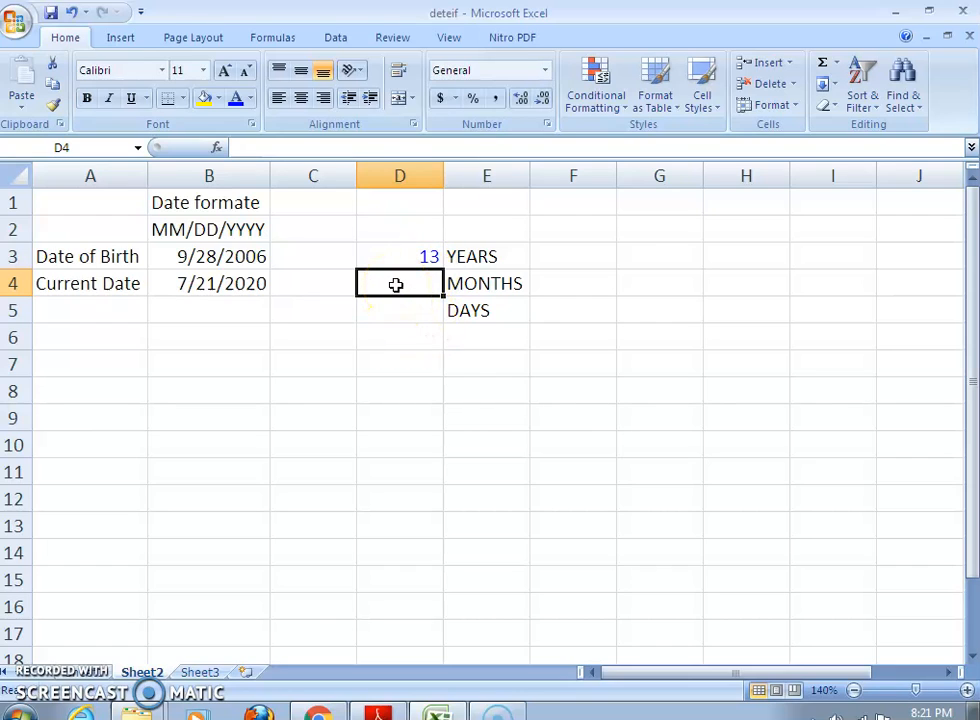
- Enter =DATEDIF(B3,B4,"m") in cell D4 to count the complete months between the two dates
{"action": "type", "text": "=C"}
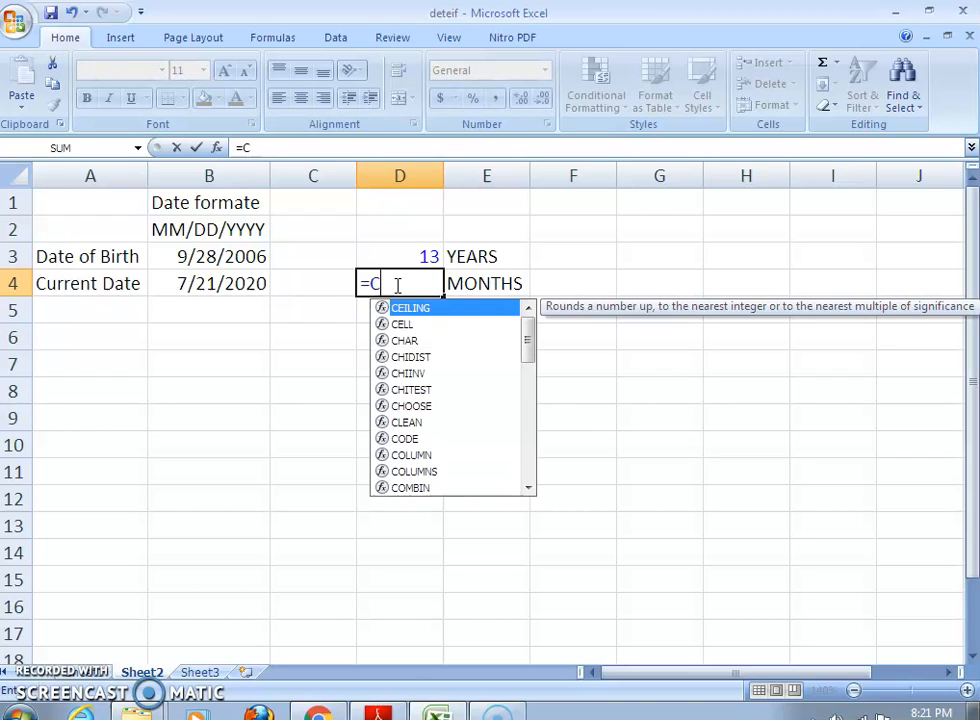
{"action": "key", "text": "BackSpace"}
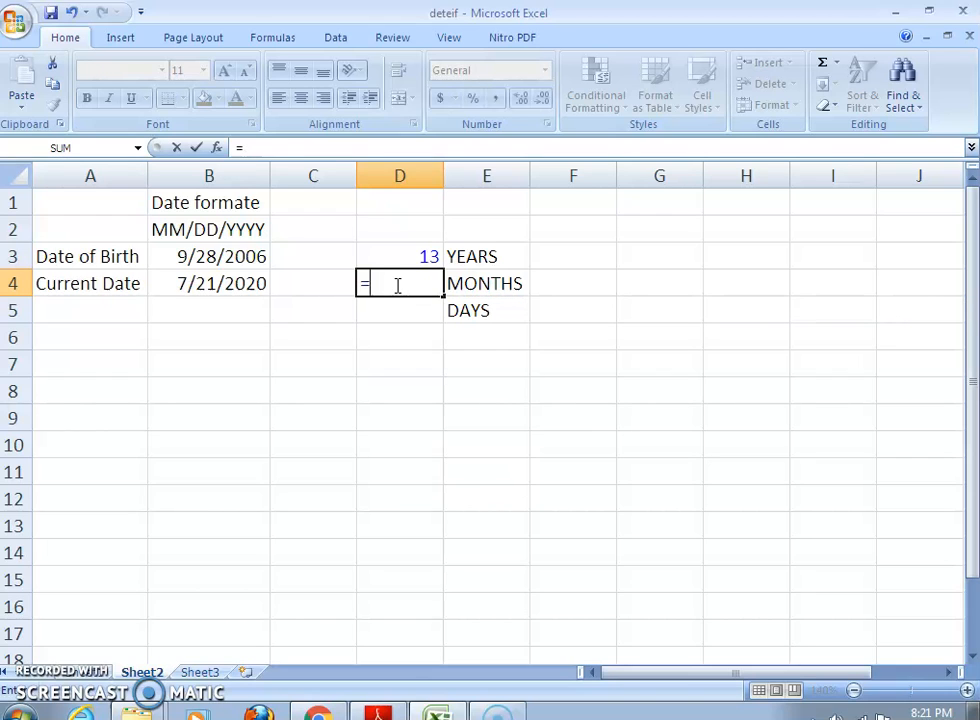
{"action": "type", "text": "DATEDIF"}
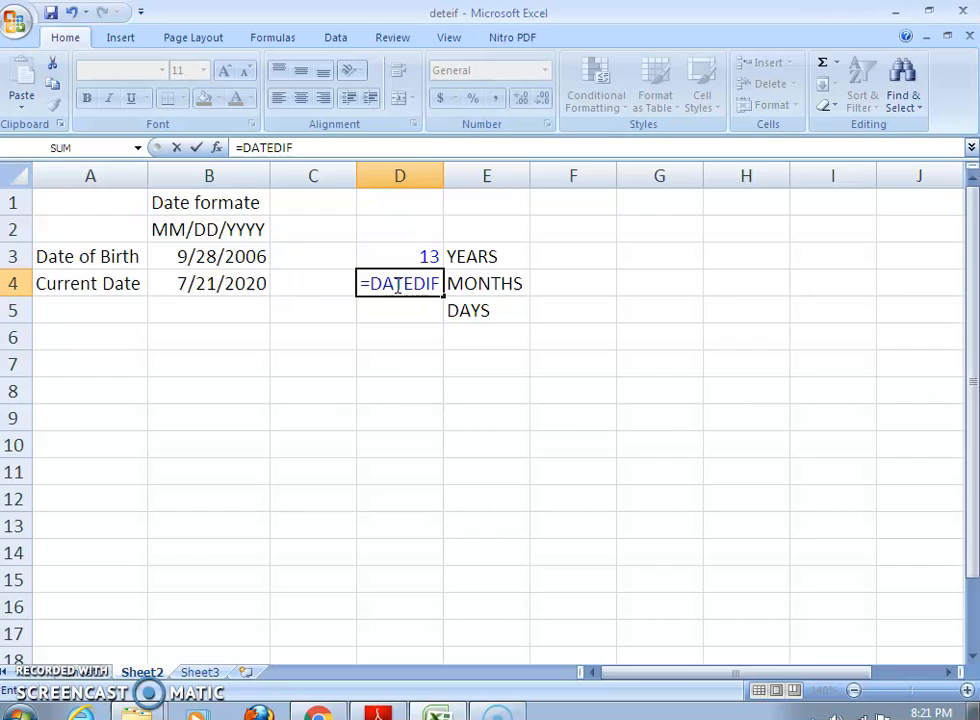
{"action": "type", "text": "("}
{"action": "left_click", "coordinate": [219, 257]}
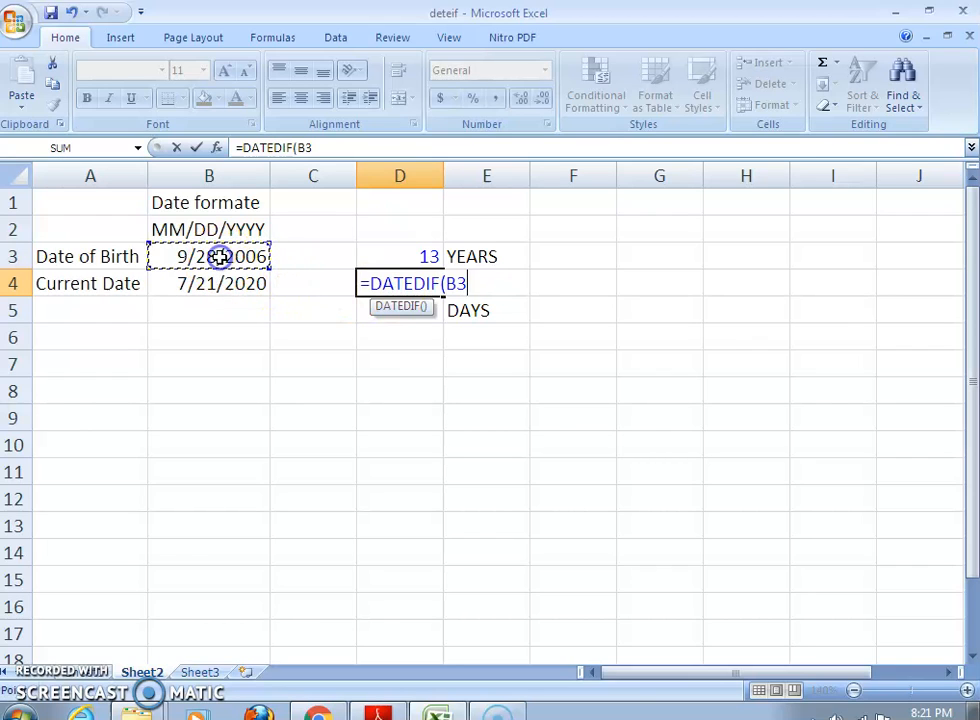
{"action": "type", "text": ","}
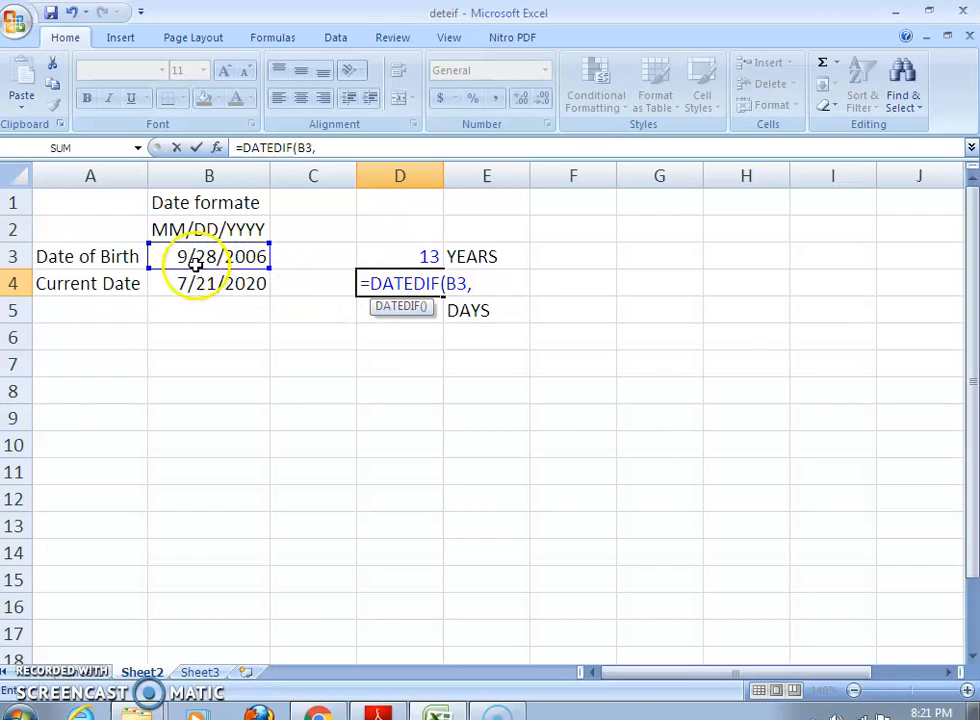
{"action": "left_click", "coordinate": [207, 281]}
{"action": "type", "text": ",\""}
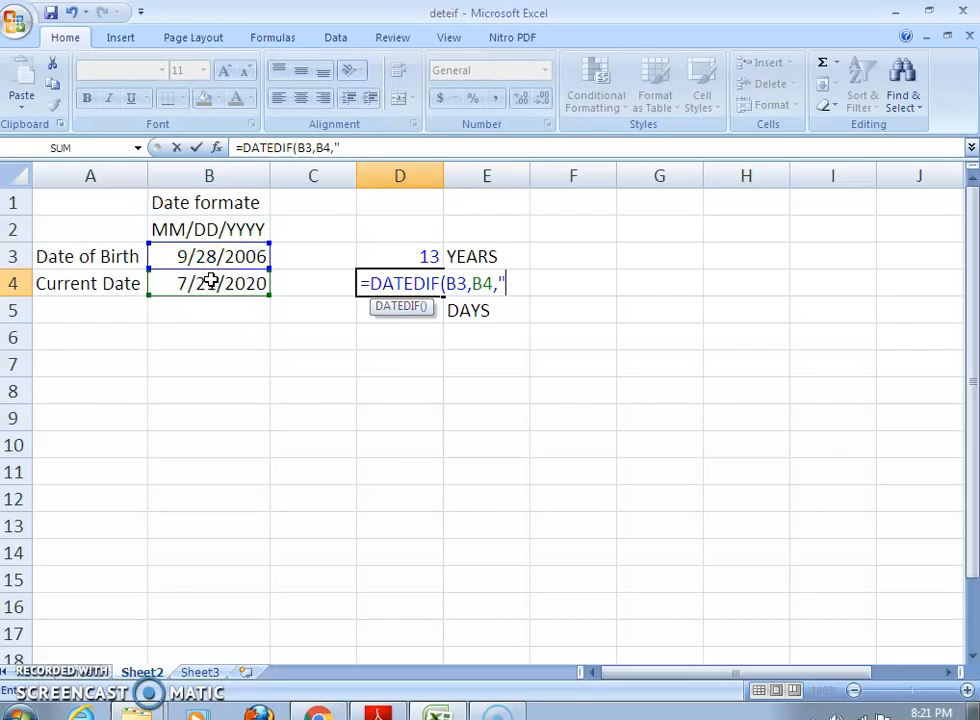
{"action": "type", "text": "m\")"}
{"action": "key", "text": "Return"}
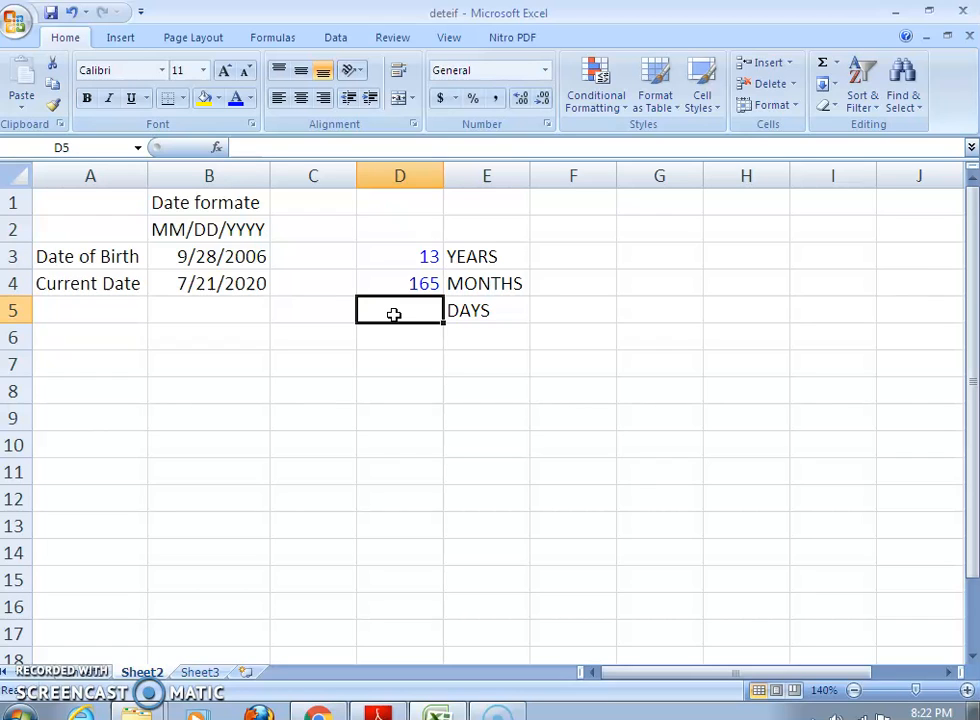
- Enter =DATEDIF(B3,B4,"D") in cell D5 to count the days between the two dates
{"action": "type", "text": "=DA"}
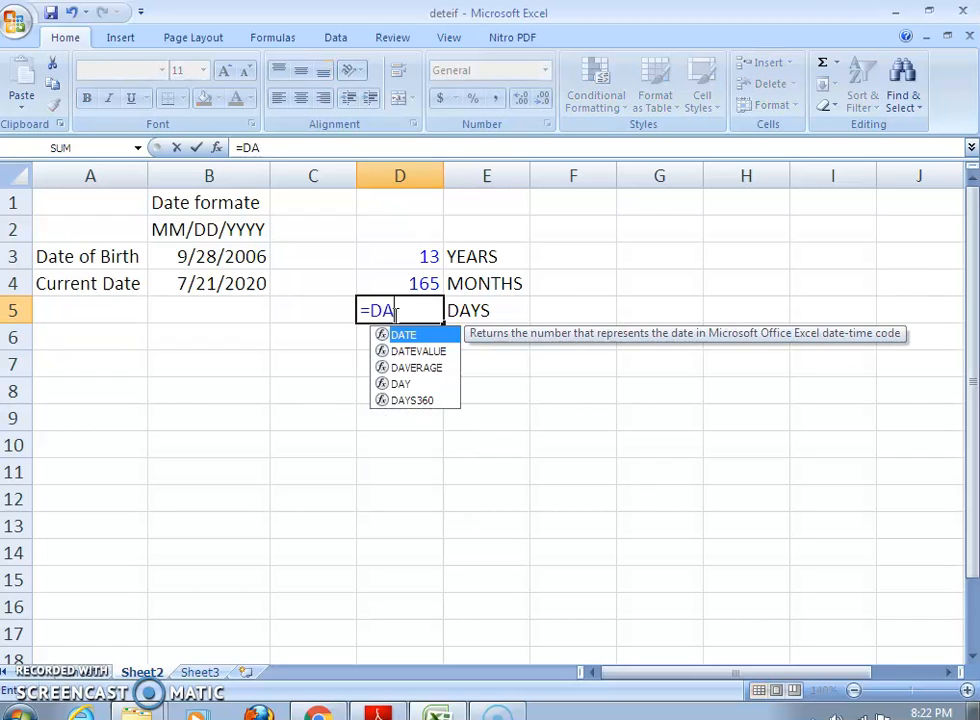
{"action": "type", "text": "TEDIF("}
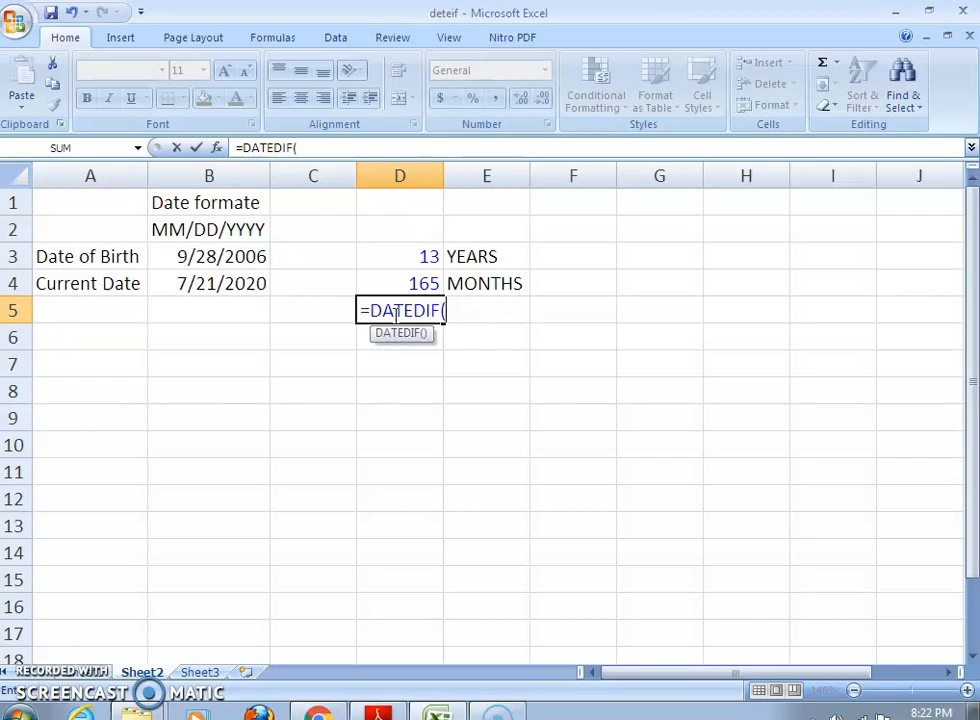
{"action": "left_click", "coordinate": [222, 256]}
{"action": "type", "text": ","}
{"action": "left_click", "coordinate": [231, 284]}
{"action": "type", "text": ",("}
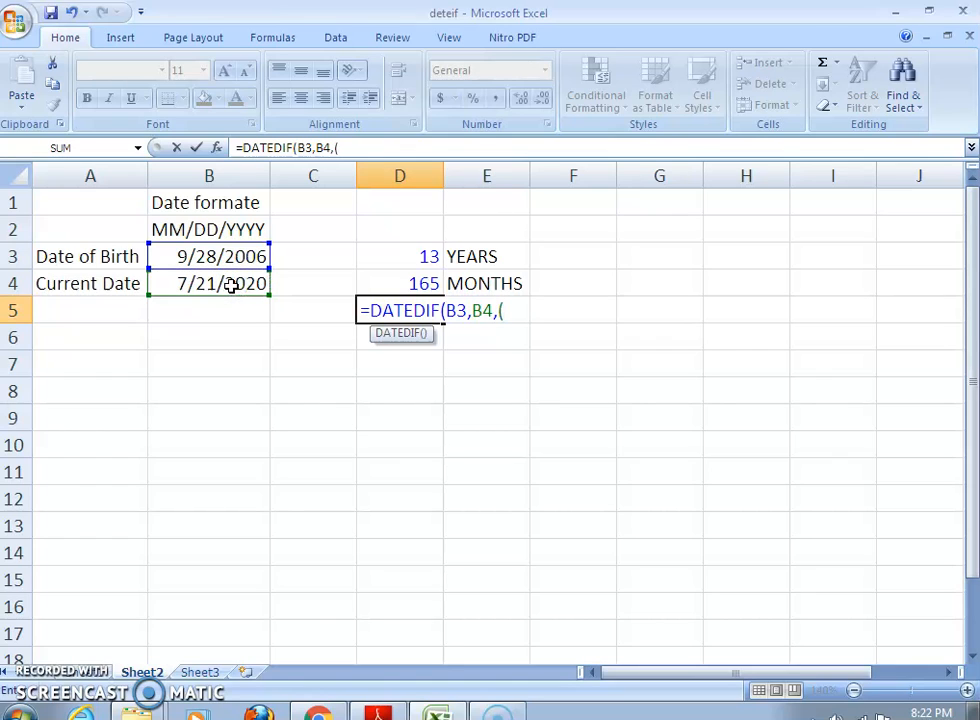
{"action": "key", "text": "BackSpace"}
{"action": "type", "text": "\"D\")"}
{"action": "key", "text": "Return"}
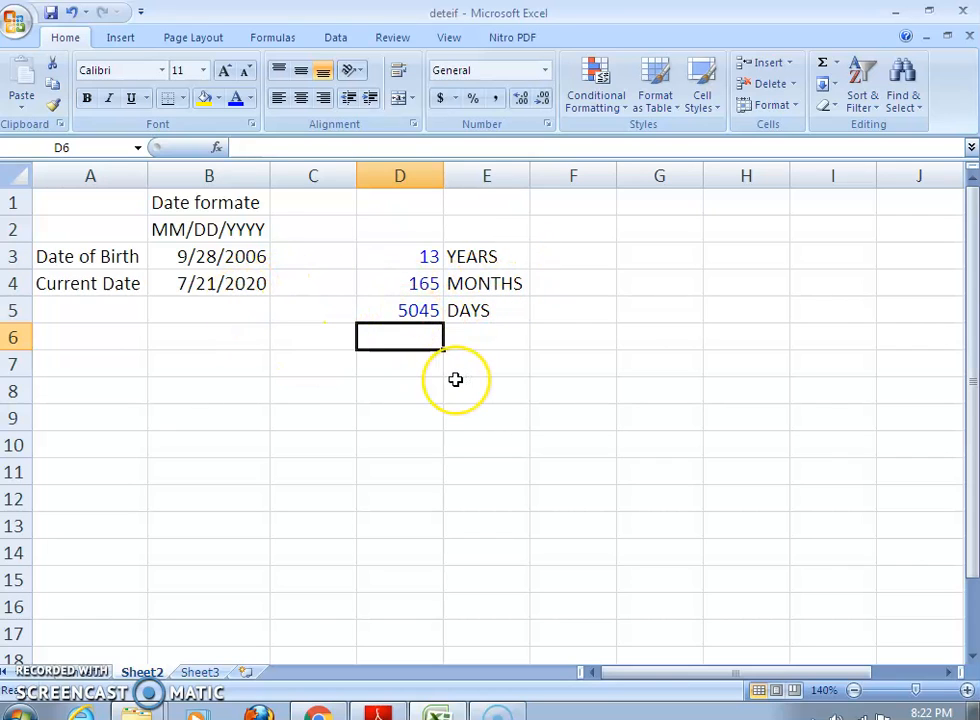
- Clear the contents of cells D3 to D6 beside the YEARS, MONTHS and DAYS labels
{"action": "left_click", "coordinate": [448, 413]}
{"action": "left_click_drag", "start_coordinate": [396, 250], "coordinate": [395, 339]}
{"action": "key", "text": "Delete"}
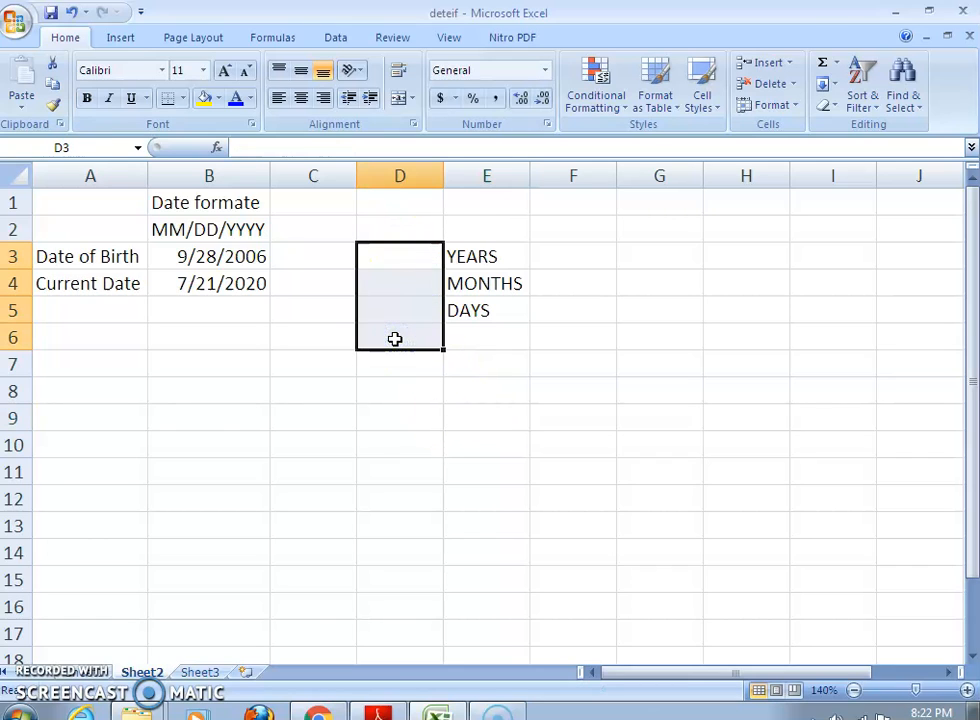
{"action": "left_click", "coordinate": [521, 466]}
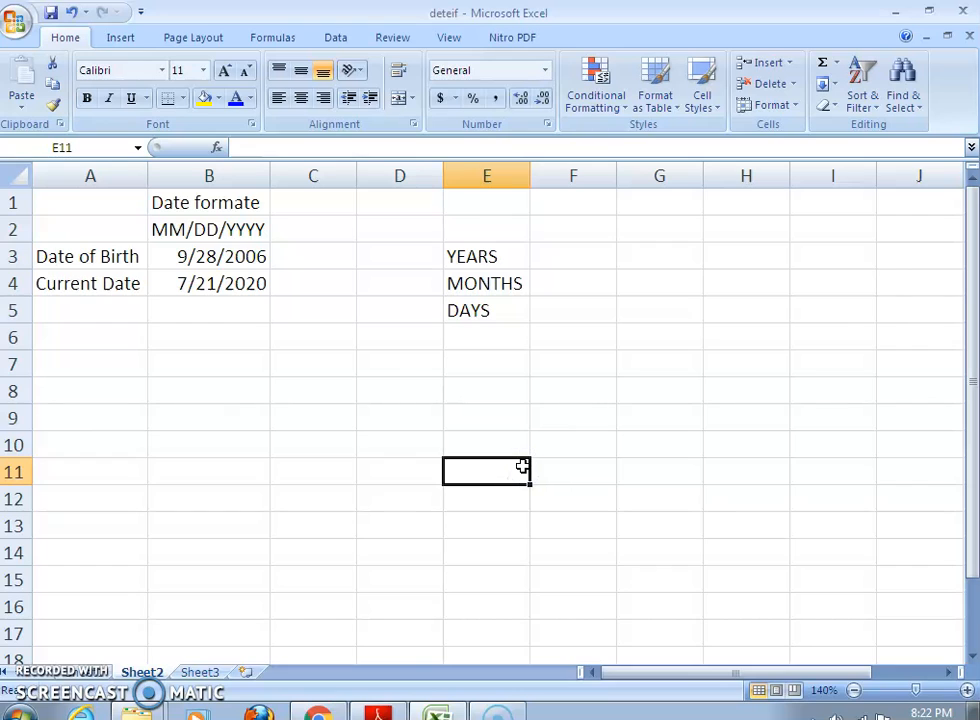
- Replace the month, day and year in cell B3 with a different date of birth
{"action": "left_click", "coordinate": [205, 256]}
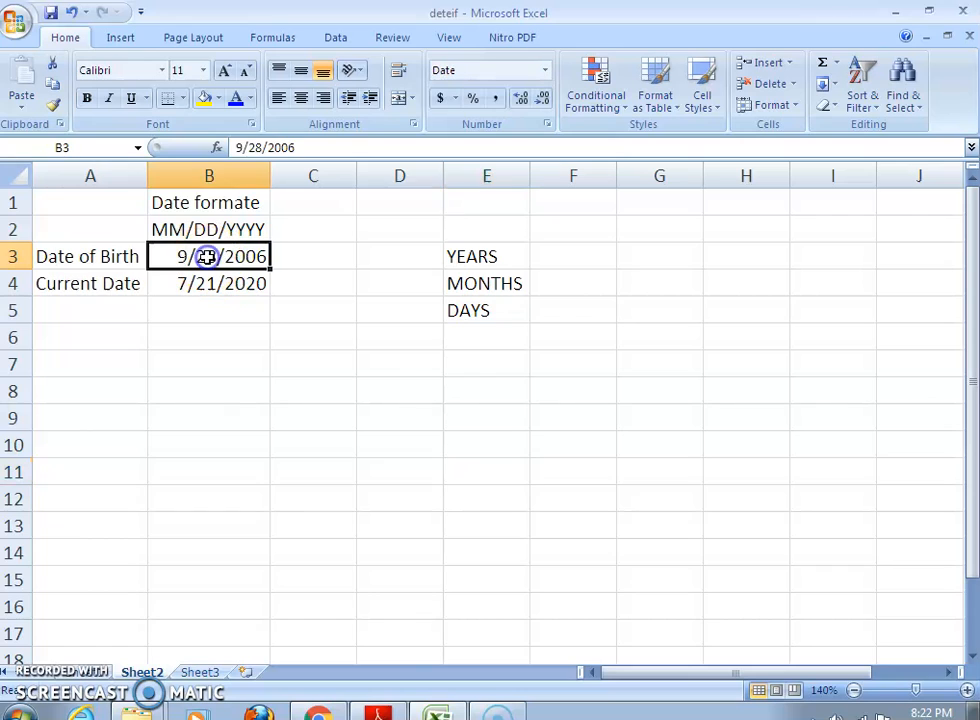
{"action": "left_click", "coordinate": [239, 147]}
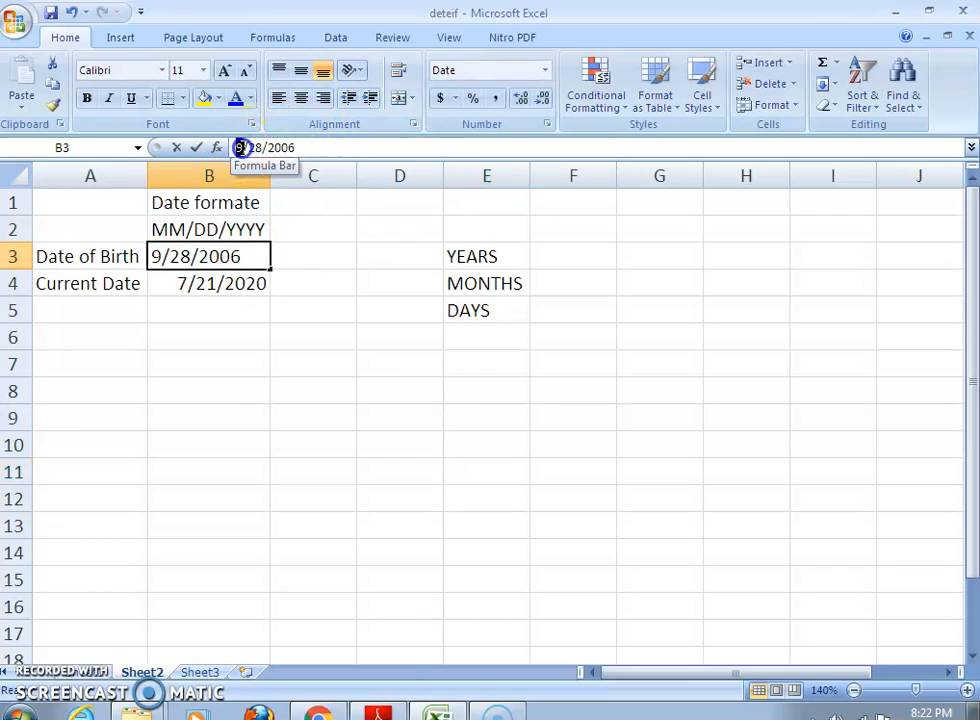
{"action": "key", "text": "Delete"}
{"action": "type", "text": "7"}
{"action": "double_click", "coordinate": [252, 147]}
{"action": "type", "text": "1"}
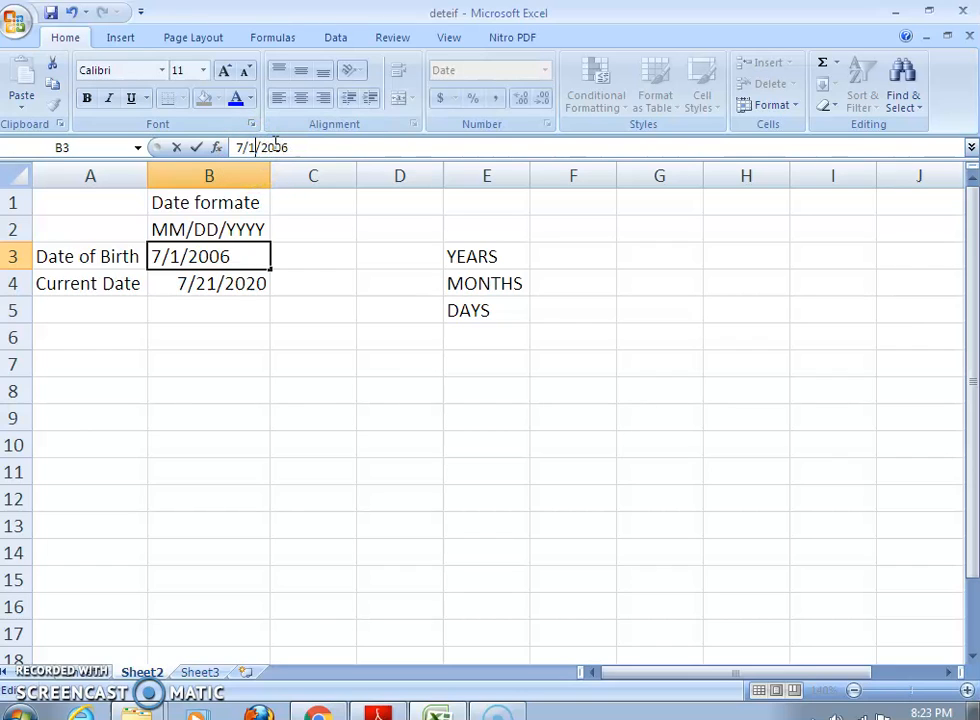
{"action": "left_click_drag", "start_coordinate": [263, 147], "coordinate": [302, 147]}
{"action": "type", "text": "1971"}
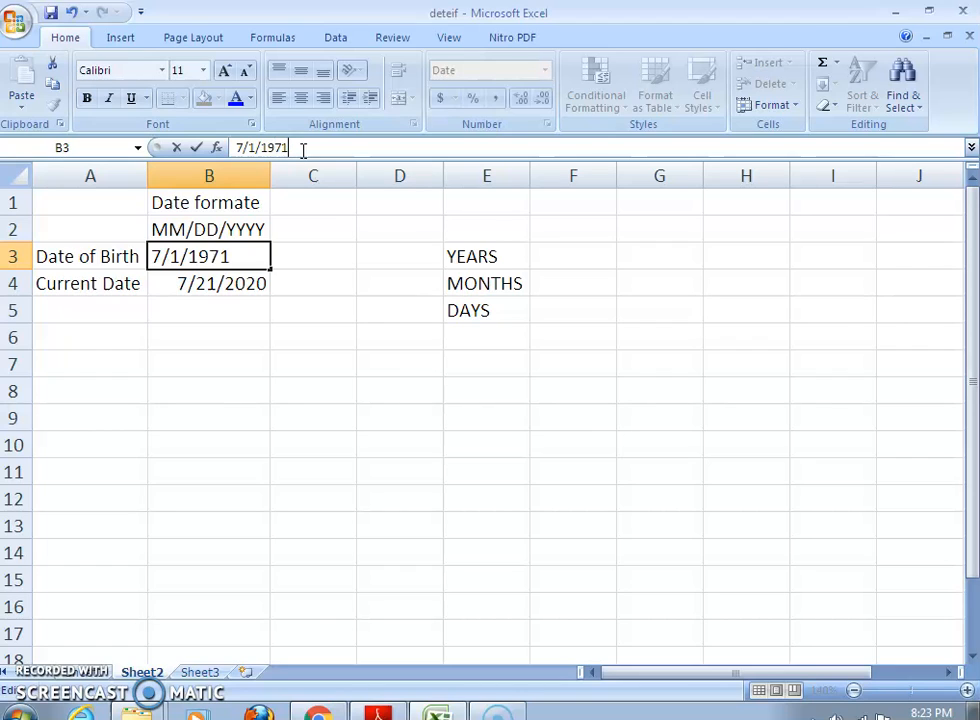
{"action": "key", "text": "Return"}
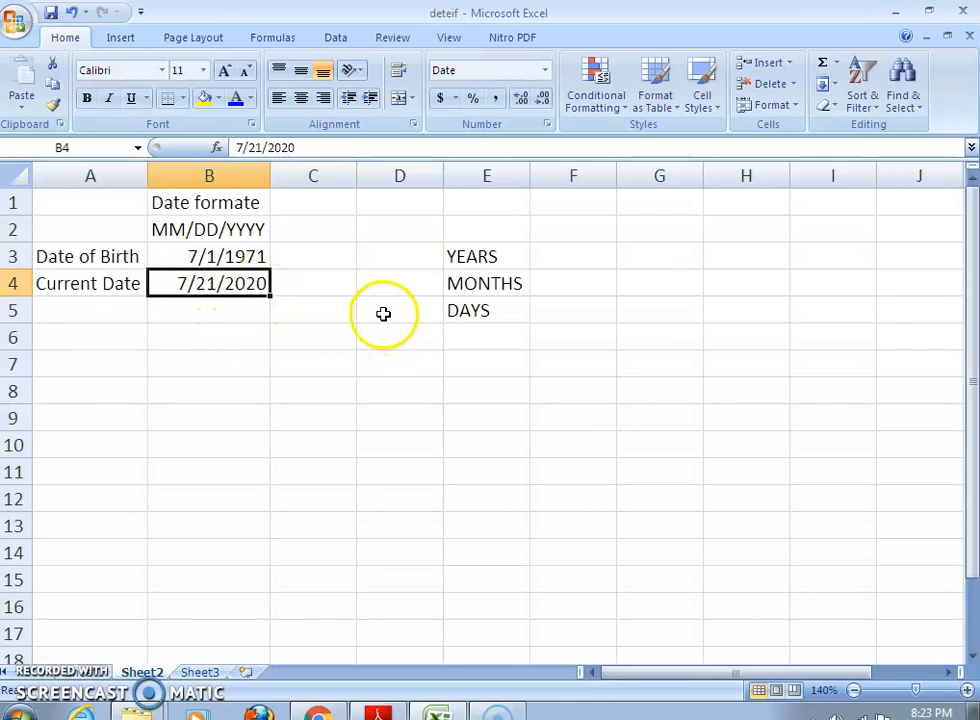
- Enter =DATEDIF(B3,B4,"Y") in cell D3 to calculate the complete years from the new date of birth
{"action": "left_click", "coordinate": [414, 259]}
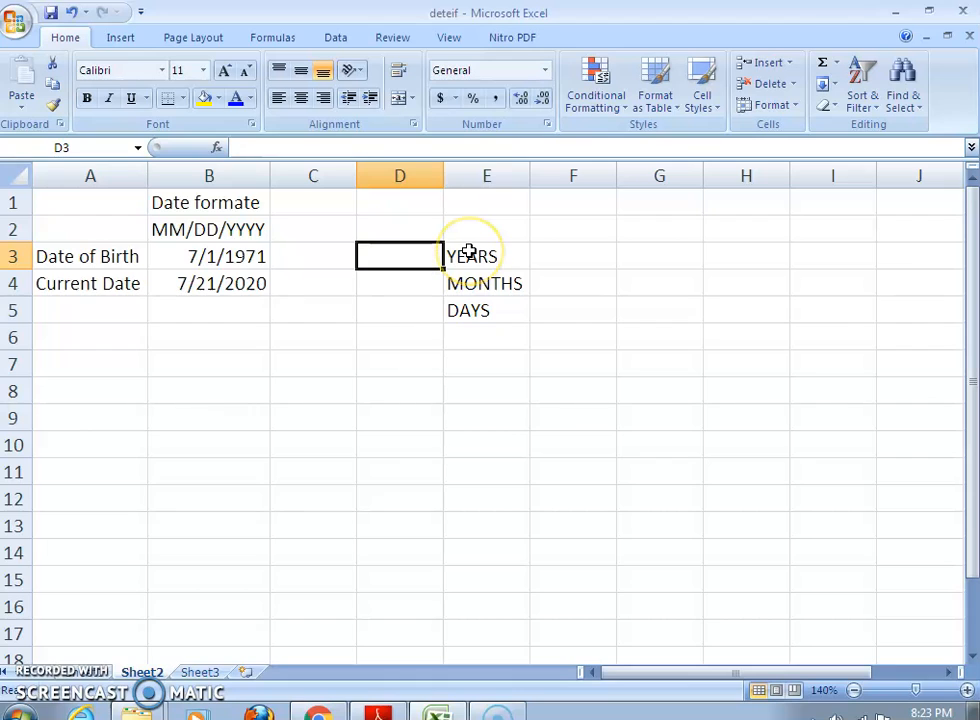
{"action": "type", "text": "="}
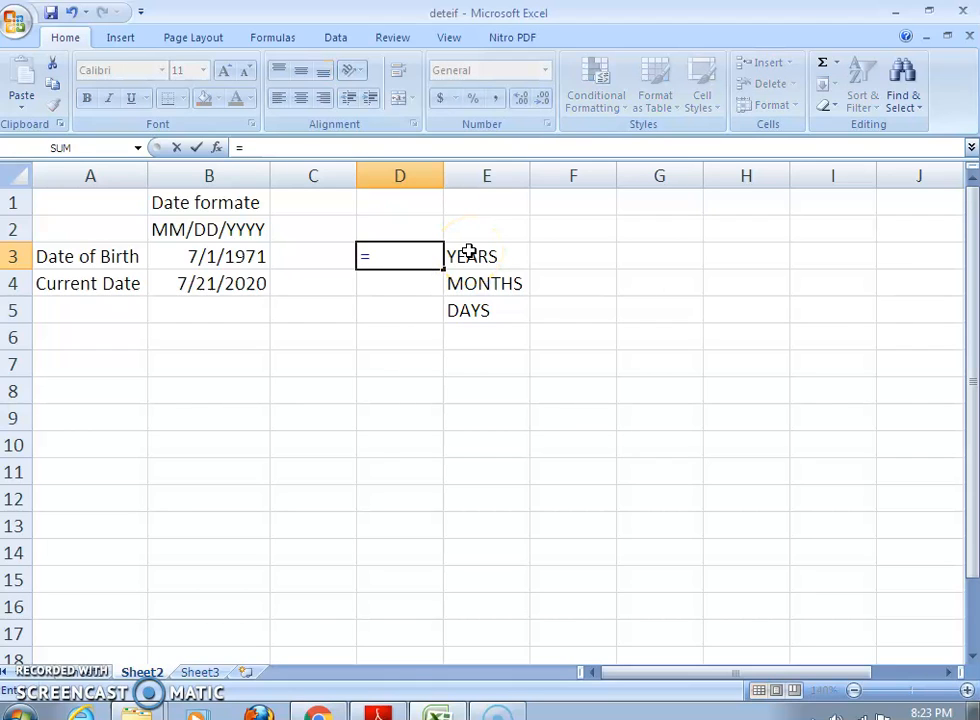
{"action": "type", "text": "DATEDIF"}
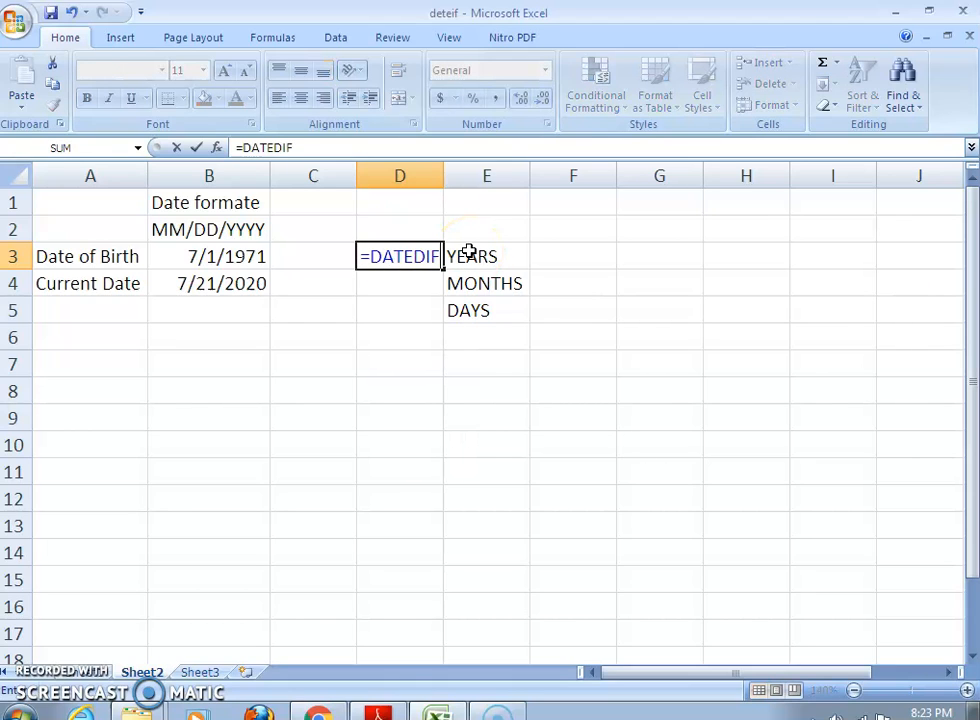
{"action": "type", "text": "("}
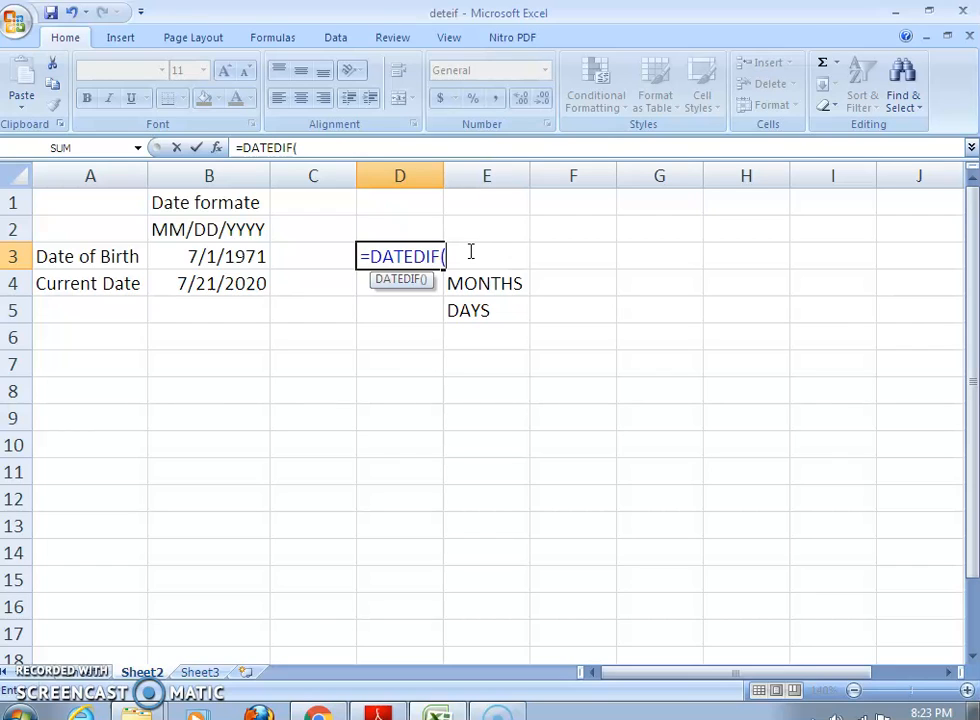
{"action": "left_click", "coordinate": [228, 256]}
{"action": "type", "text": ","}
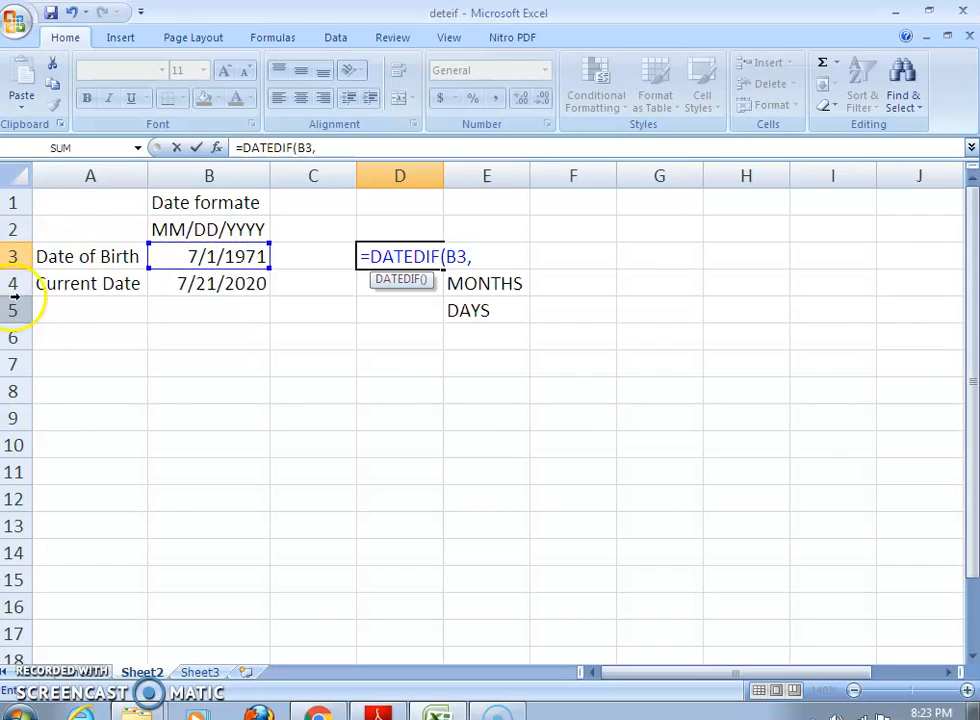
{"action": "left_click", "coordinate": [230, 284]}
{"action": "type", "text": ",\"Y\""}
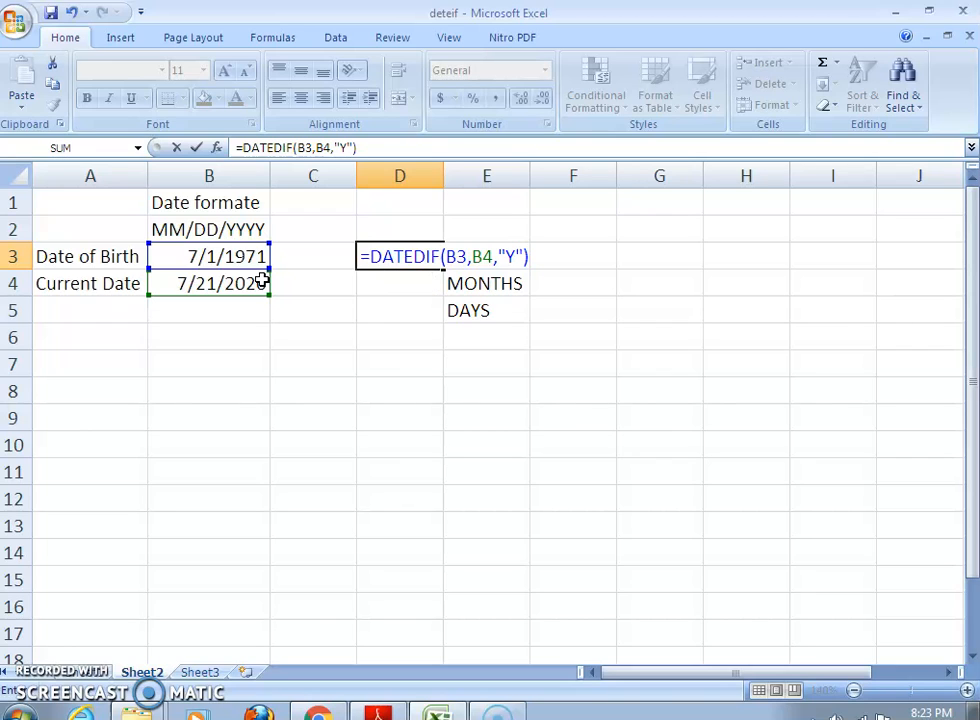
{"action": "key", "text": "Return"}
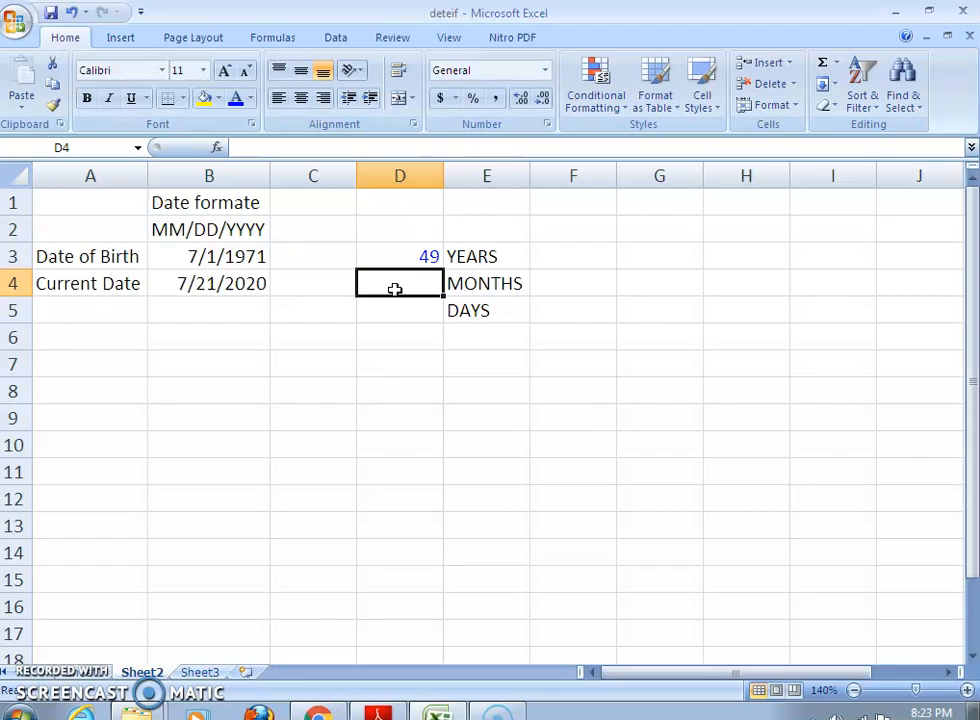
- Enter =DATEDIF(B3,B4,"YM") in cell D4 to calculate the remaining months beyond the complete years
{"action": "type", "text": "="}
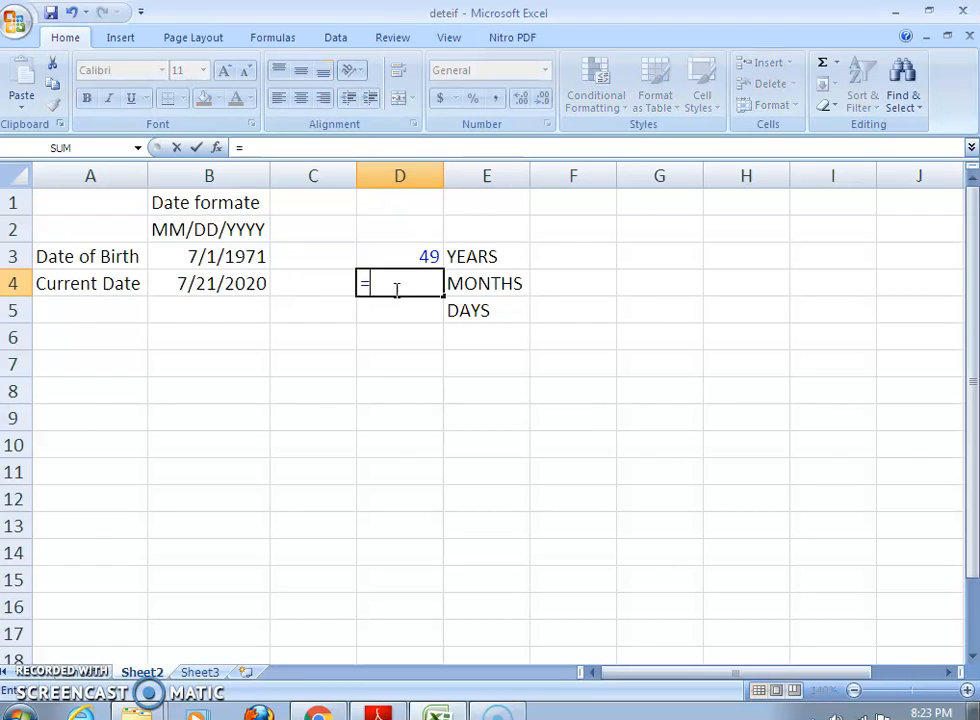
{"action": "type", "text": "DATEDIF("}
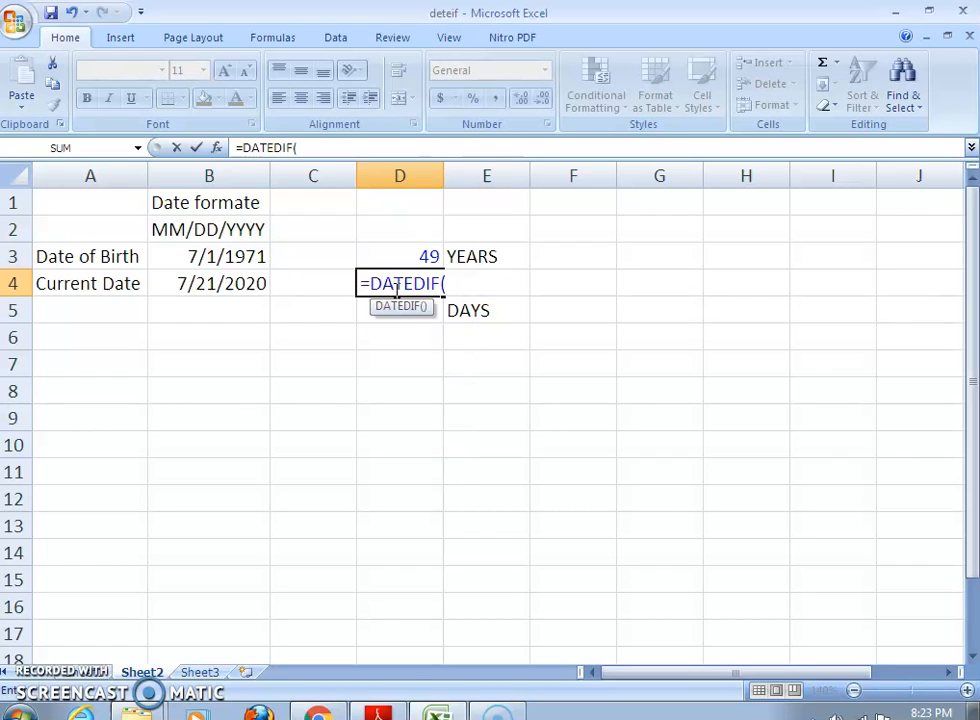
{"action": "left_click", "coordinate": [205, 257]}
{"action": "type", "text": ","}
{"action": "left_click", "coordinate": [227, 285]}
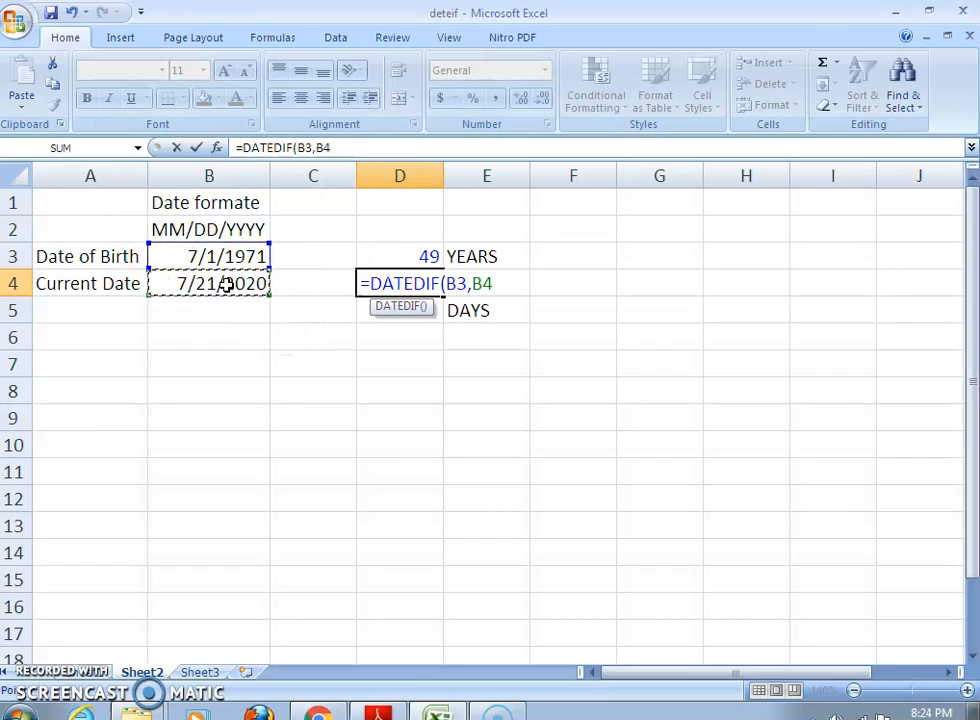
{"action": "type", "text": ",\"YM"}
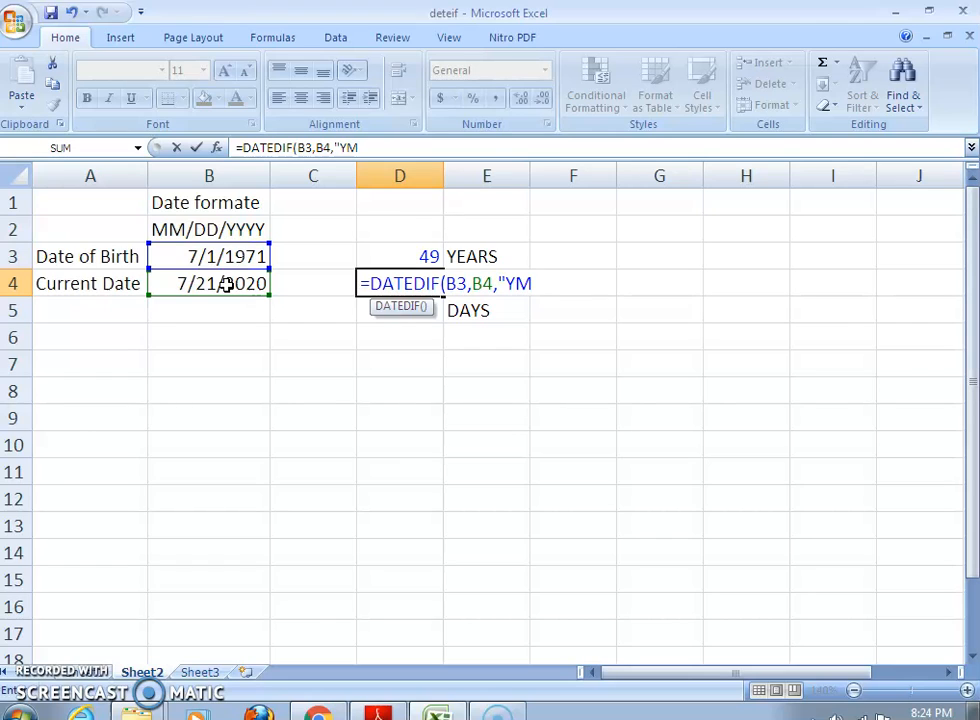
{"action": "type", "text": "\""}
{"action": "key", "text": "Return"}
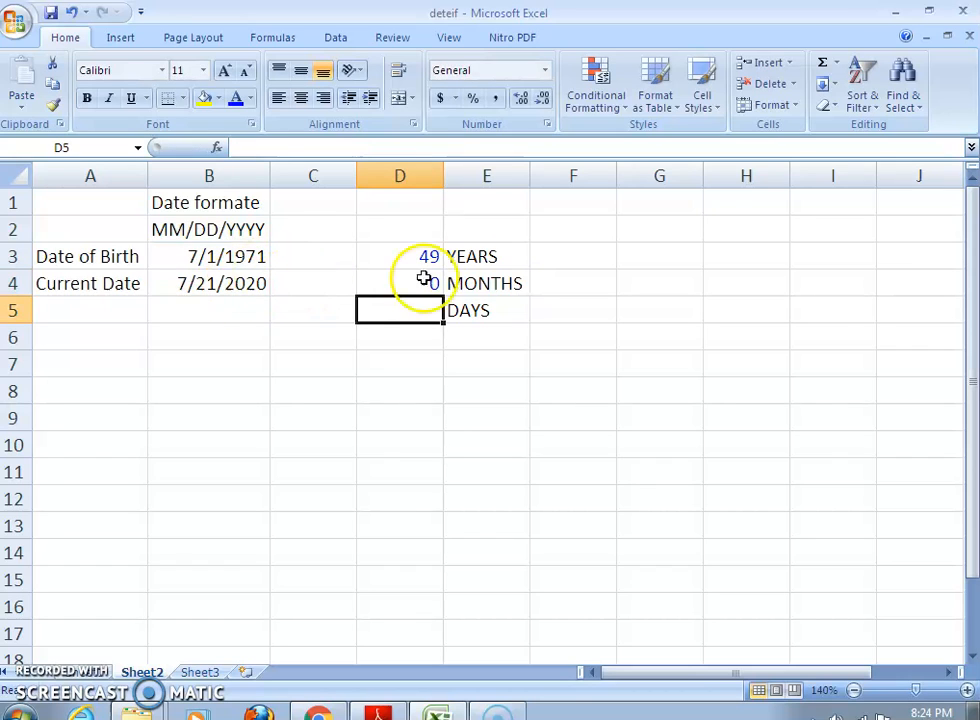
{"action": "left_click", "coordinate": [398, 282]}
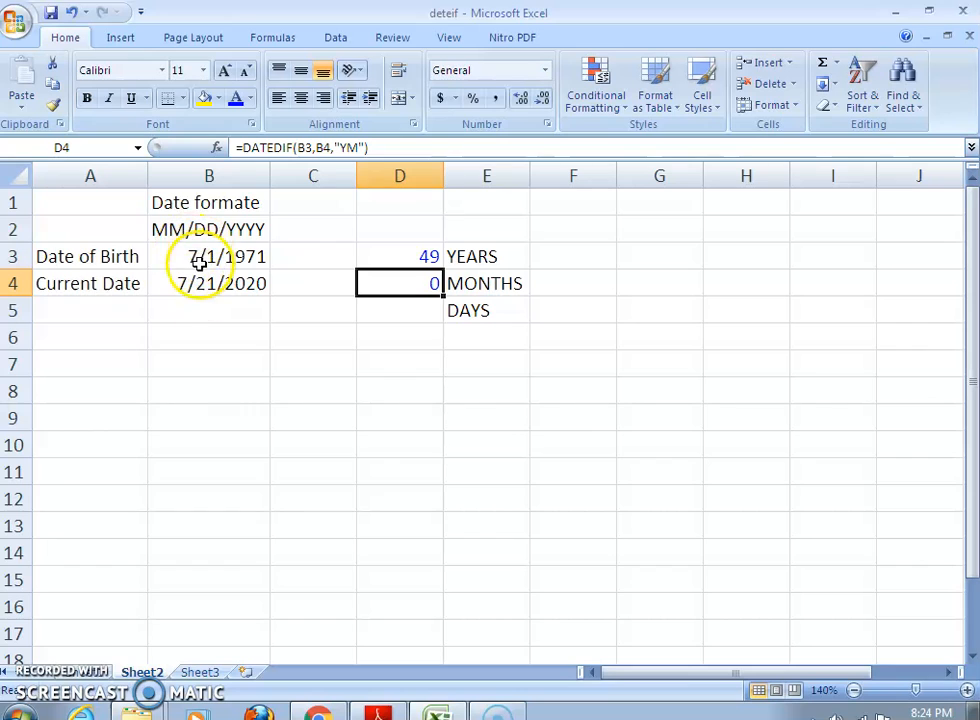
- Enter =DATEDIF(B3,B4,"MD") in cell D5 to calculate the remaining days beyond the complete months
{"action": "left_click", "coordinate": [401, 314]}
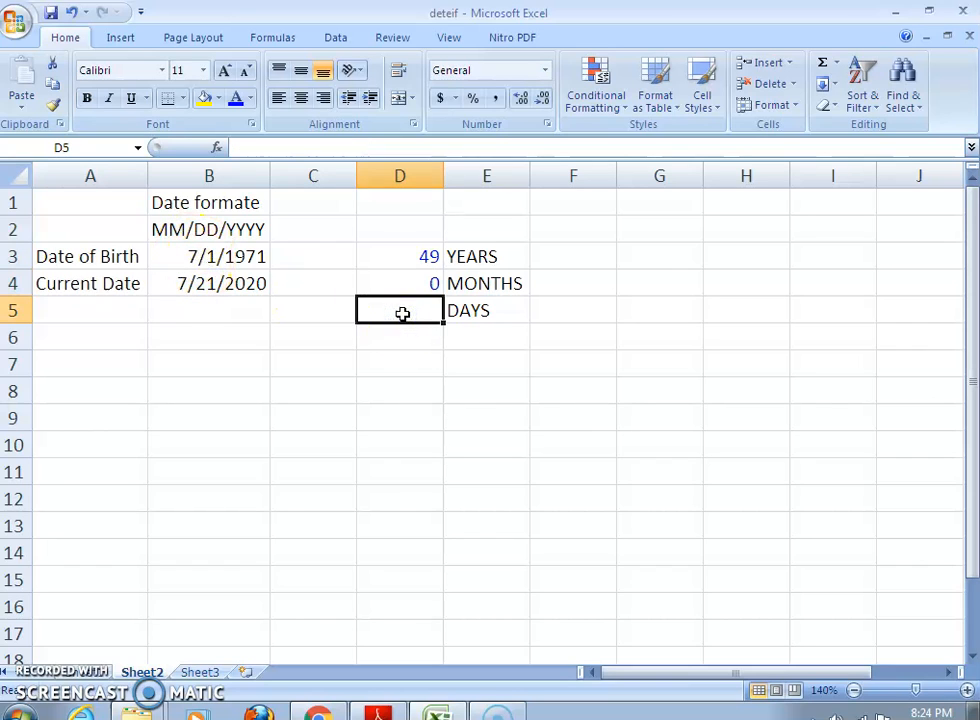
{"action": "type", "text": "="}
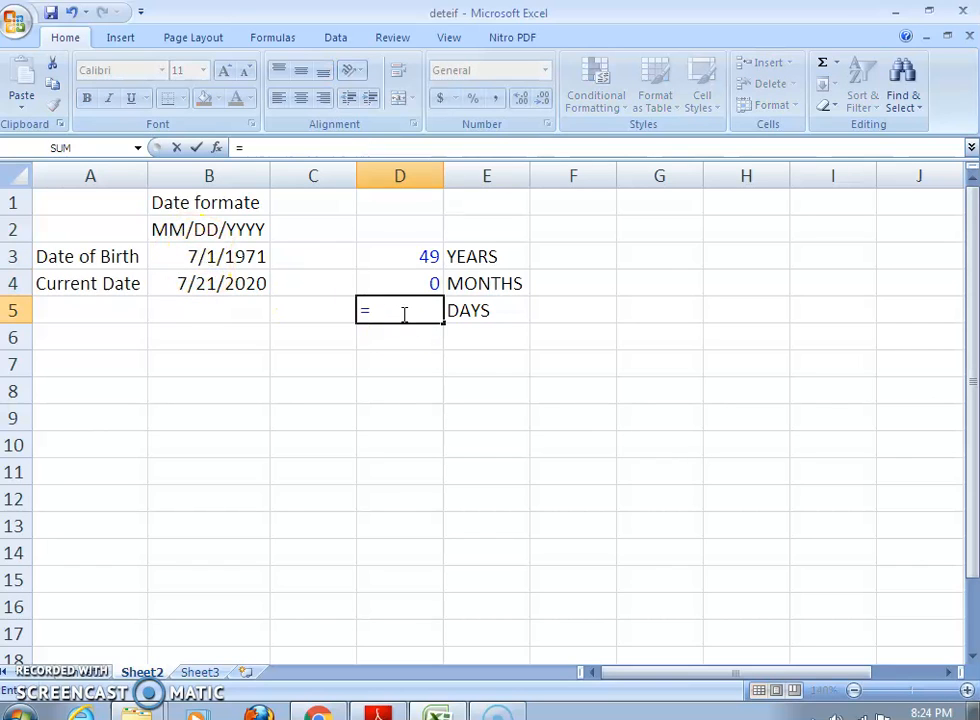
{"action": "type", "text": "DATEDIF"}
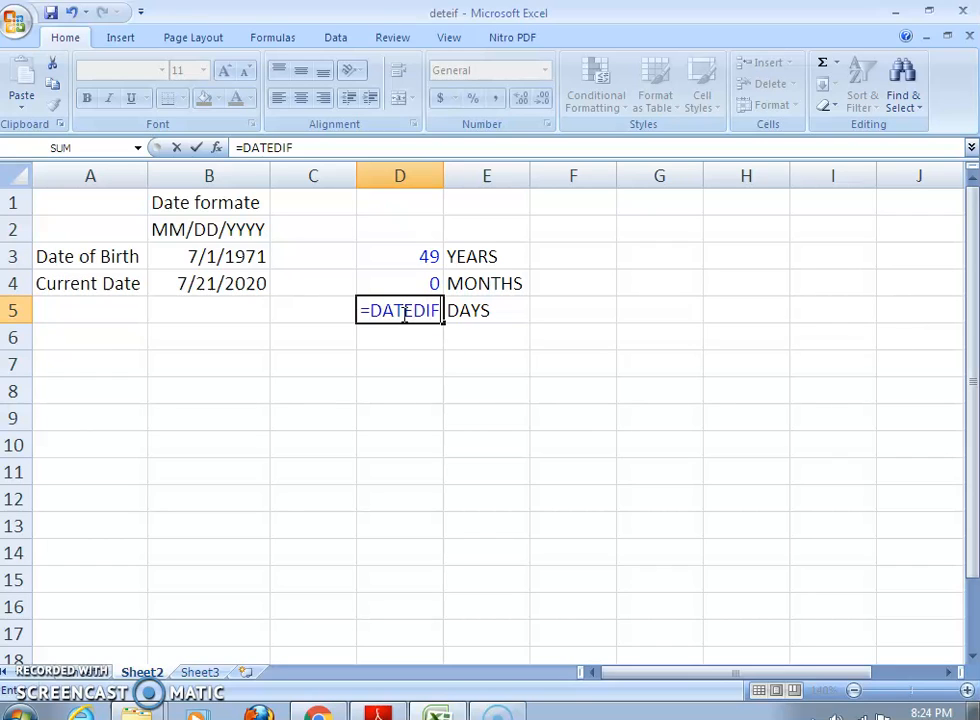
{"action": "type", "text": "("}
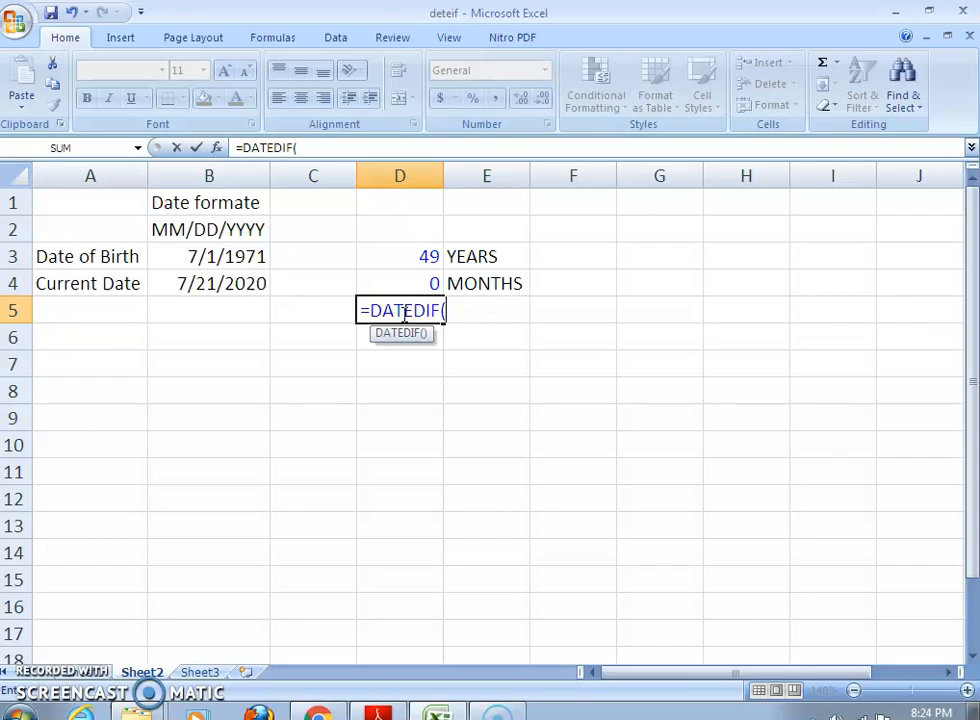
{"action": "left_click", "coordinate": [228, 255]}
{"action": "type", "text": ","}
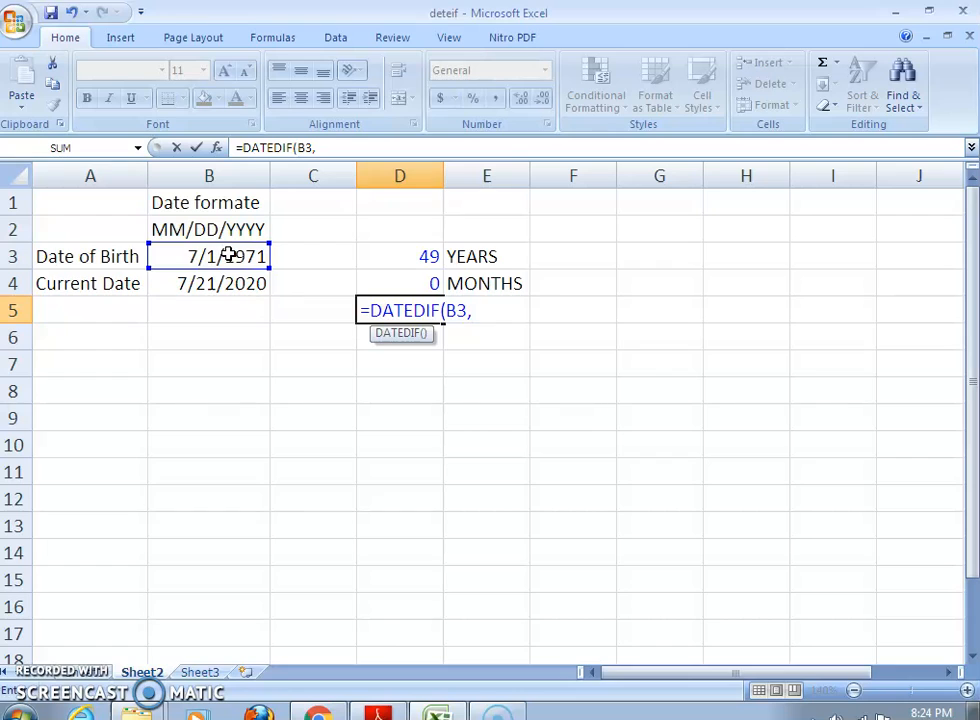
{"action": "left_click", "coordinate": [212, 285]}
{"action": "type", "text": ","}
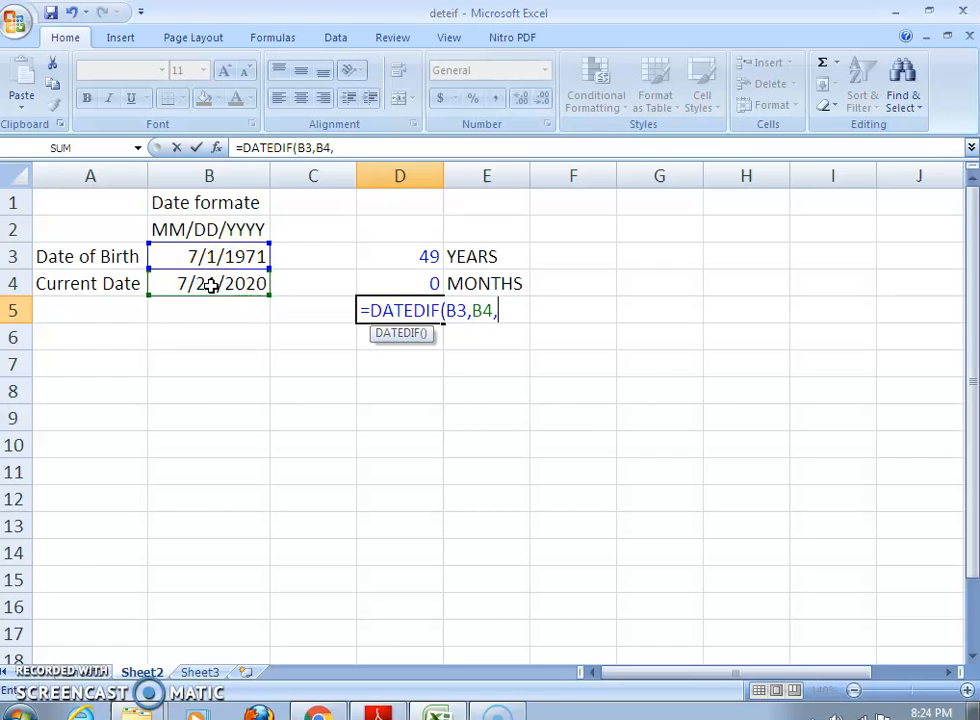
{"action": "type", "text": "\"MD"}
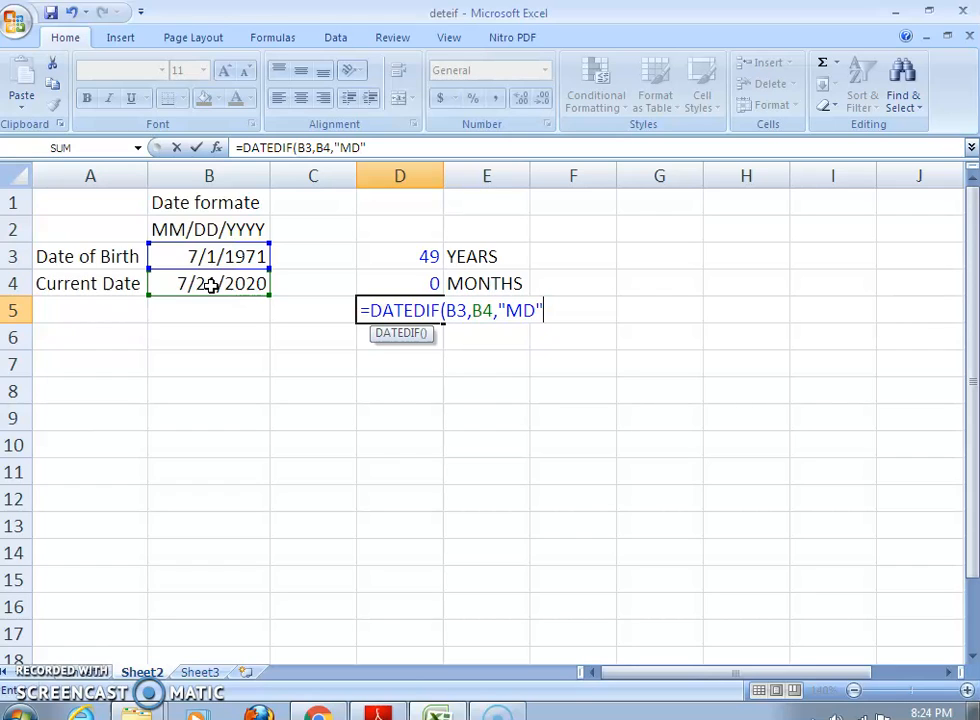
{"action": "type", "text": "\")"}
{"action": "key", "text": "Return"}
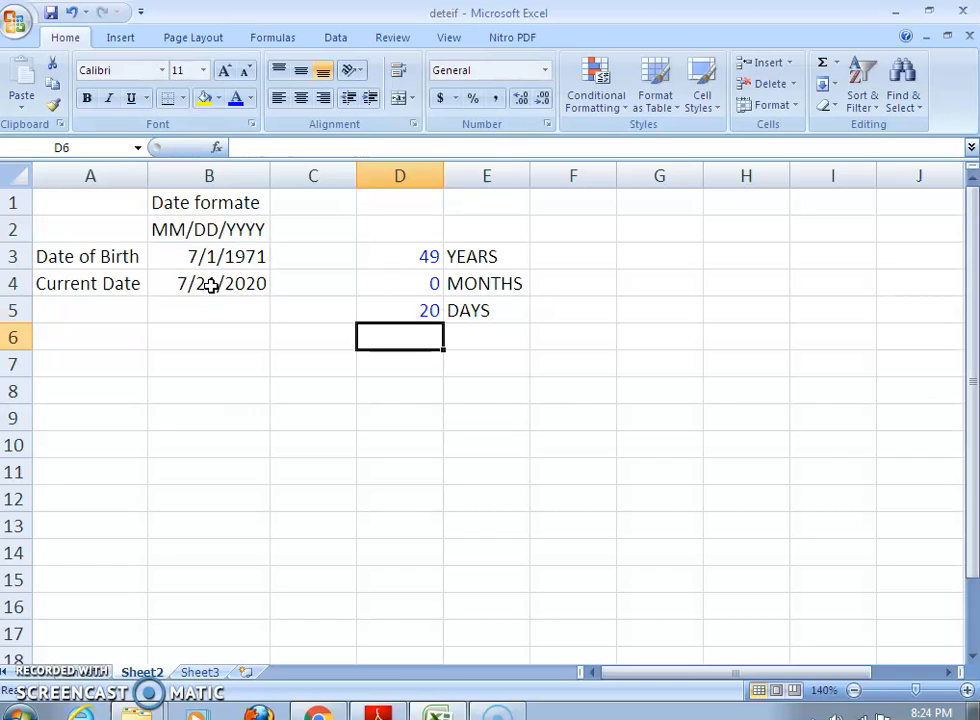
{"action": "left_click", "coordinate": [403, 315]}
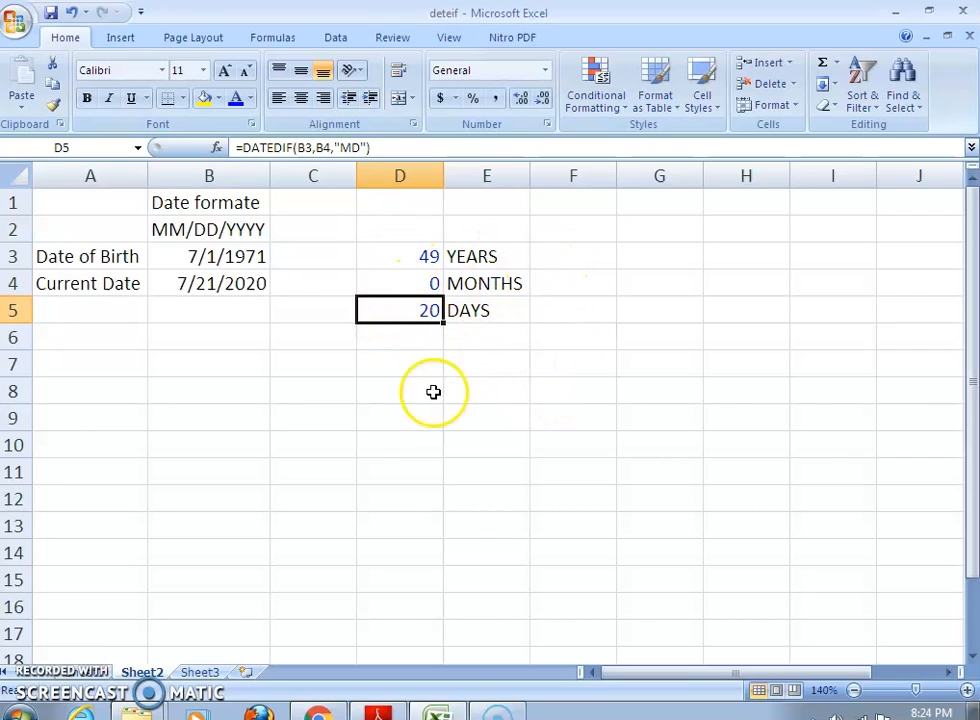
{"action": "left_click", "coordinate": [374, 445]}
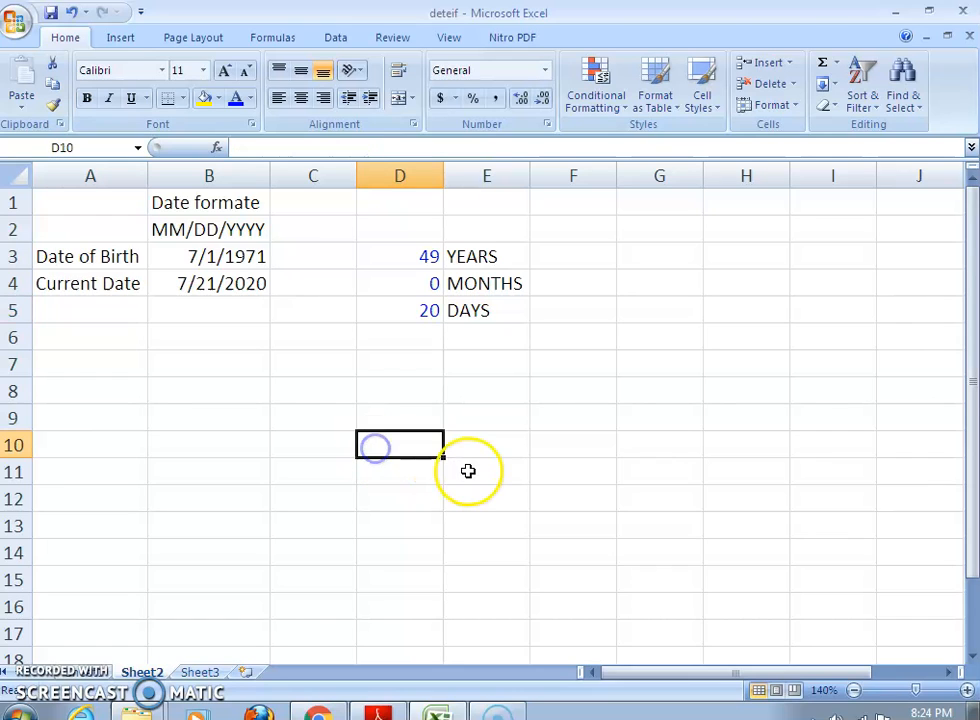